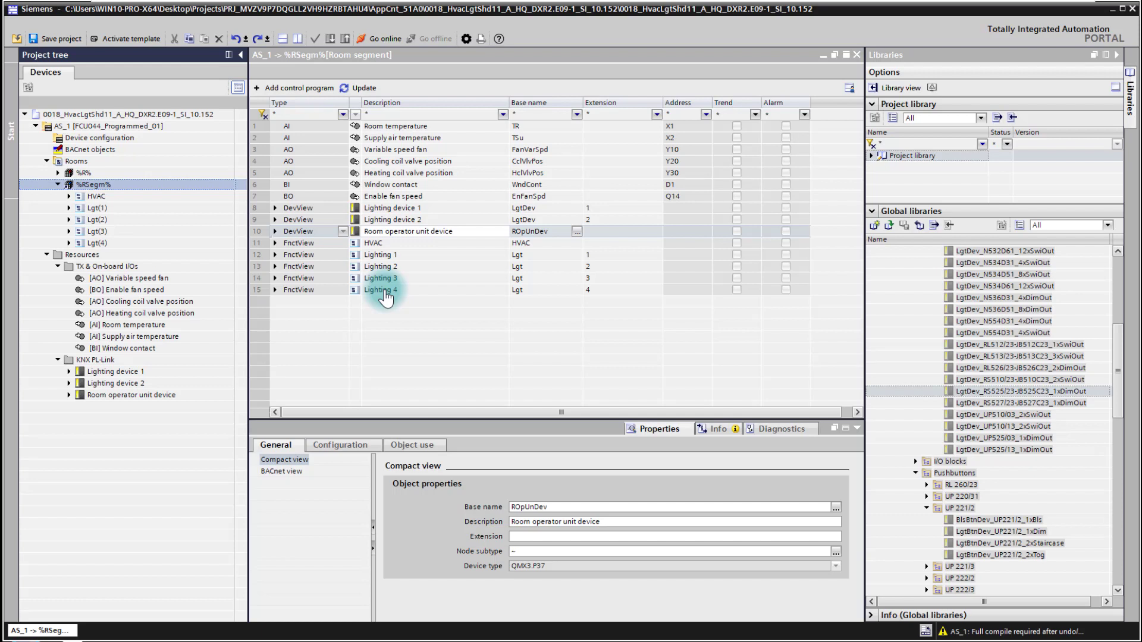
Check the extensions of the functions Lighting 1 through Lighting 4 in the room segment
left_click(422, 256)
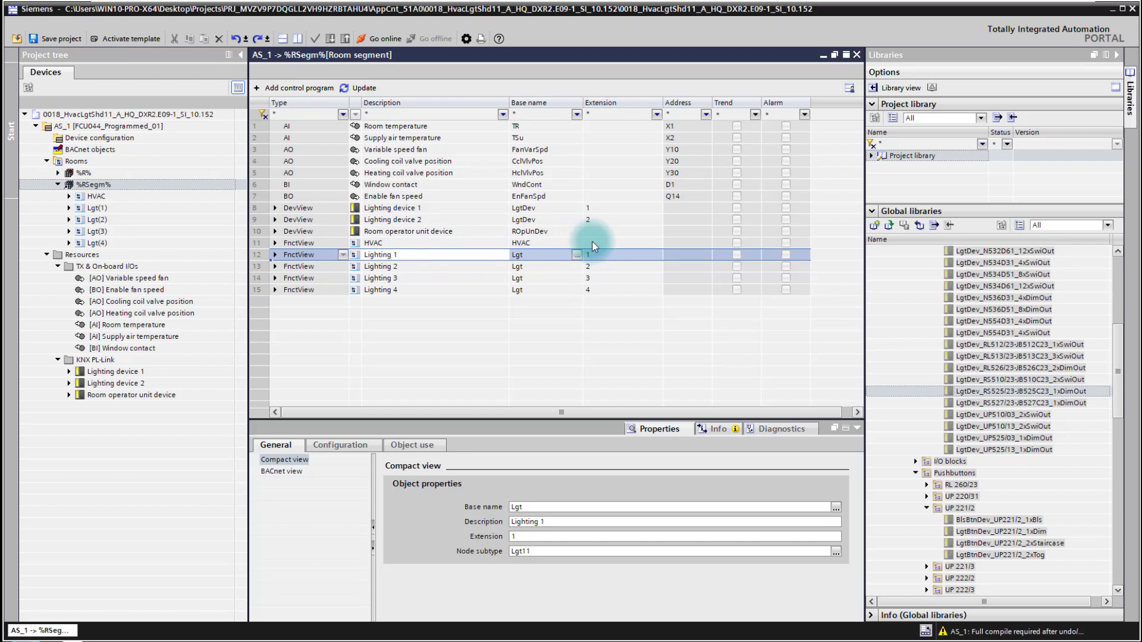
left_click(589, 267)
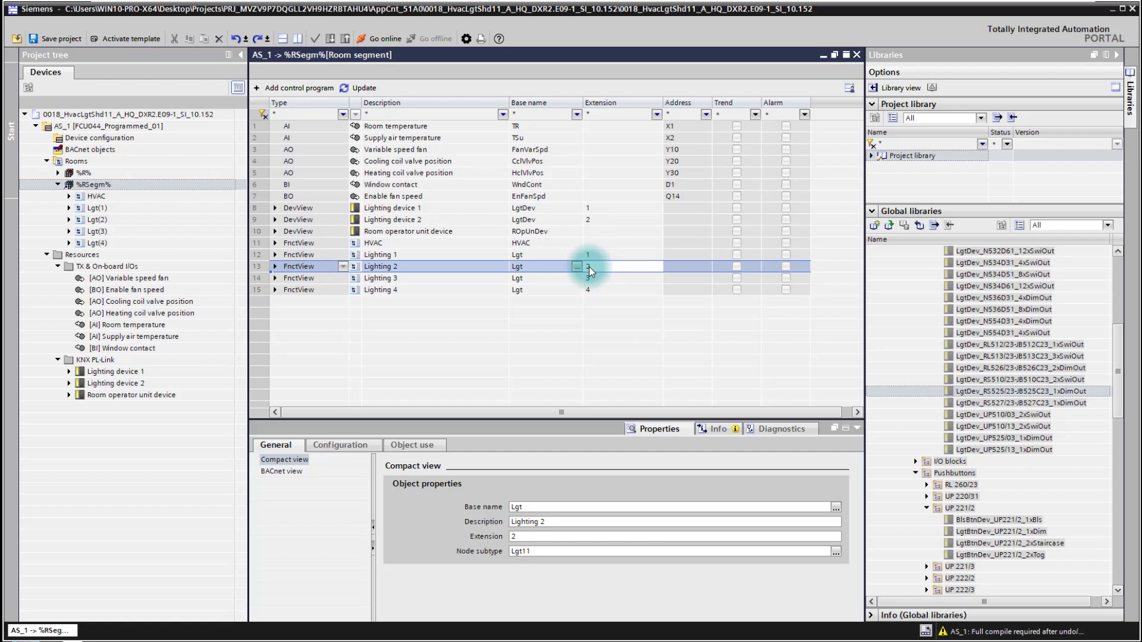
left_click(590, 280)
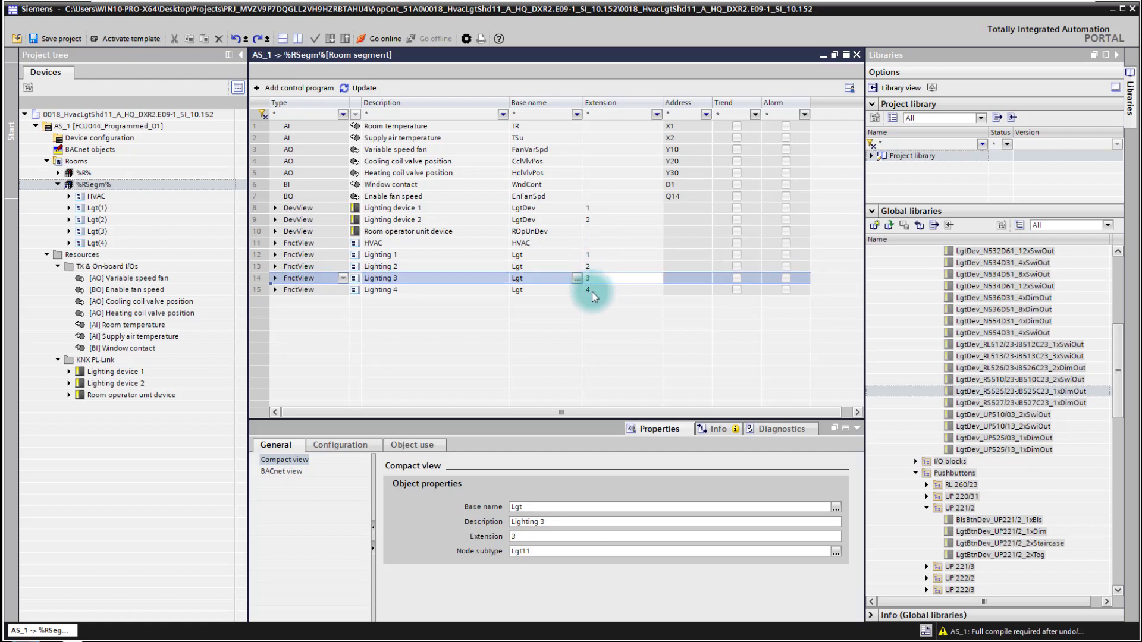
left_click(592, 291)
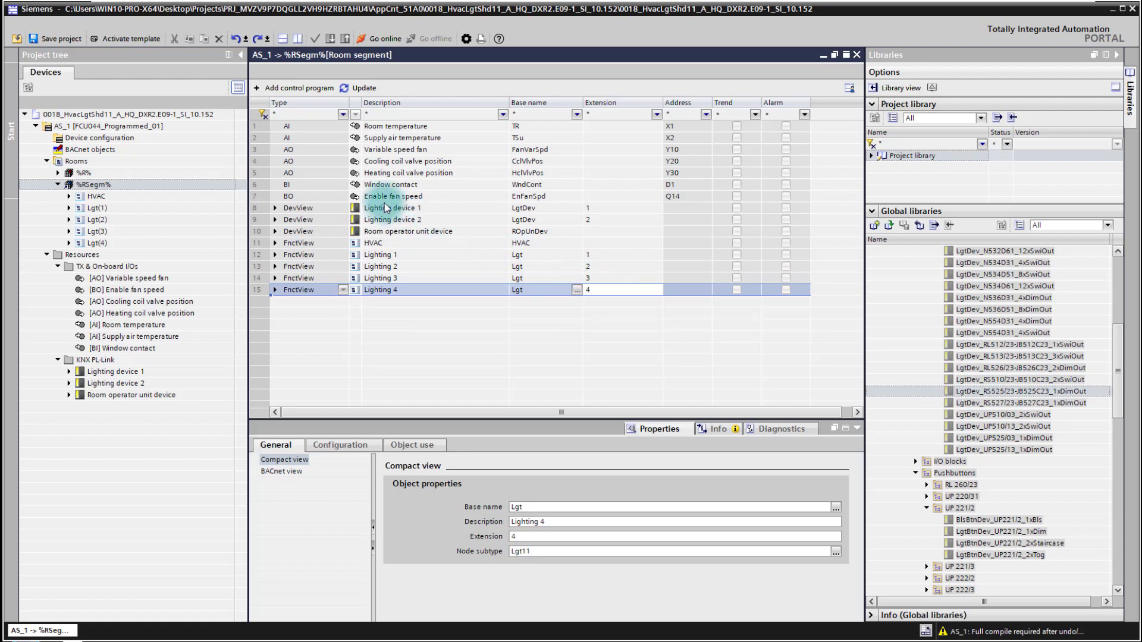
Inspect the lighting command outputs and their extensions inside Lighting device 1 and Lighting device 2
left_click(275, 208)
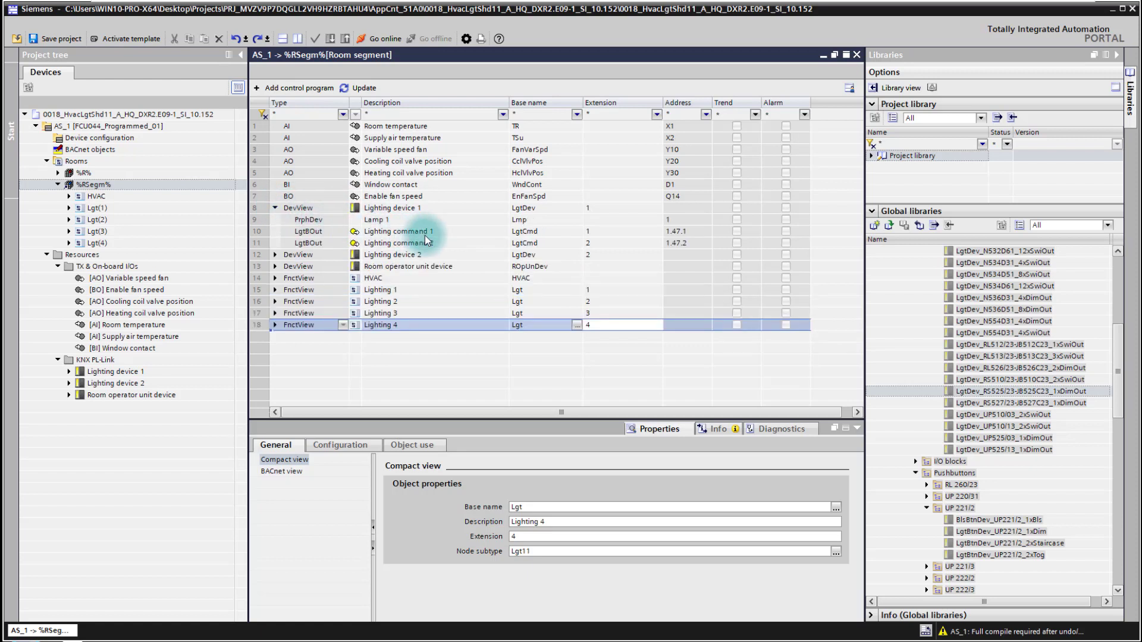
left_click(592, 233)
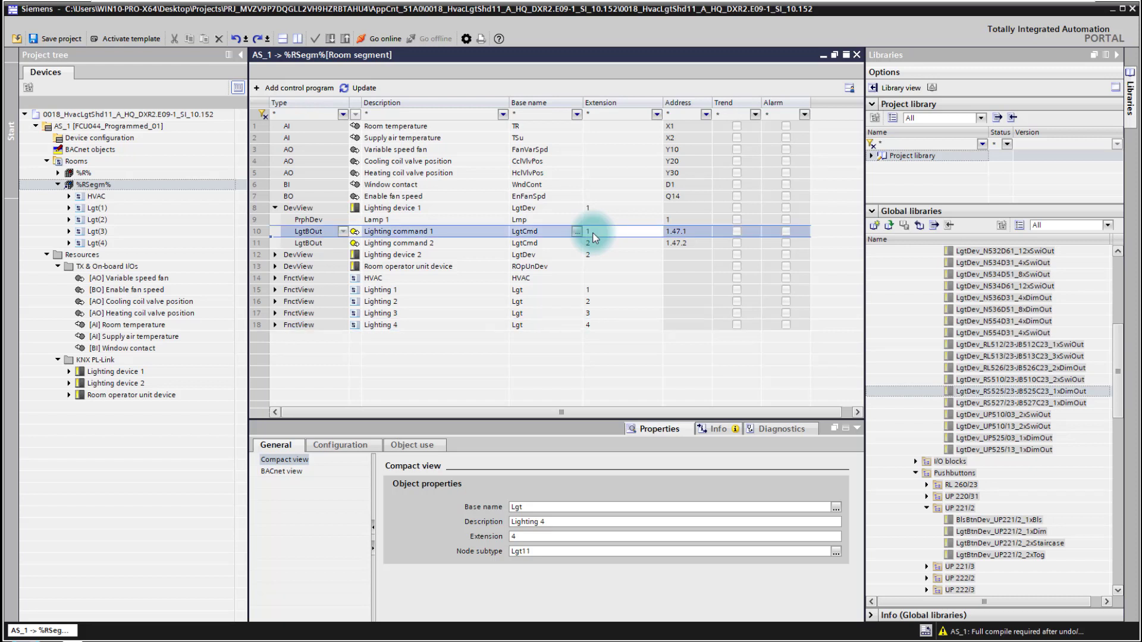
left_click(592, 245)
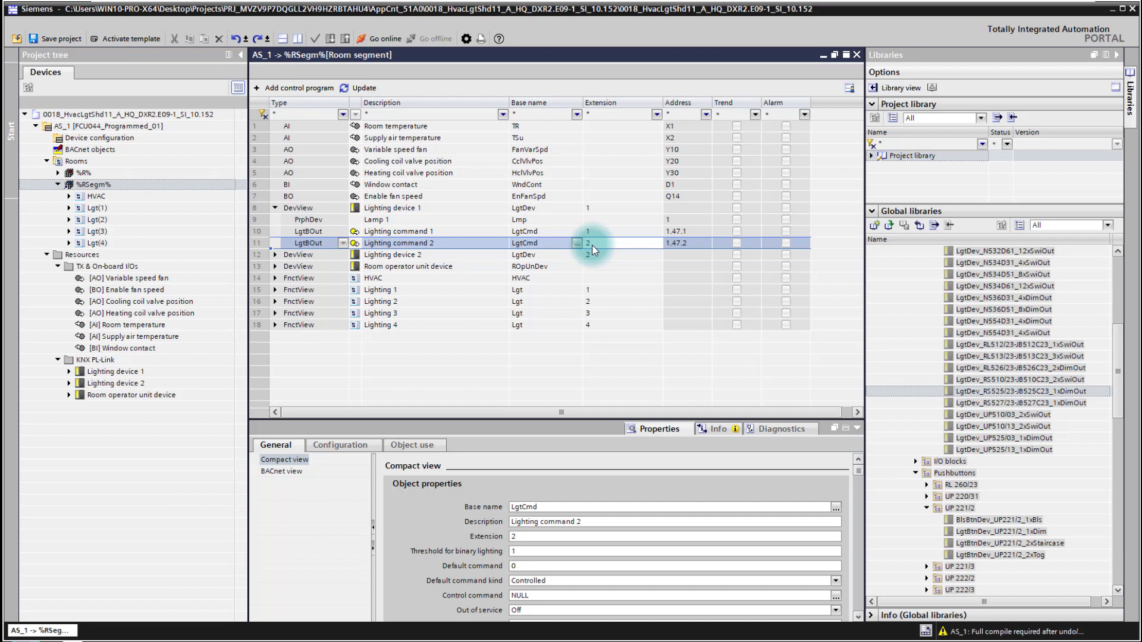
left_click(478, 233)
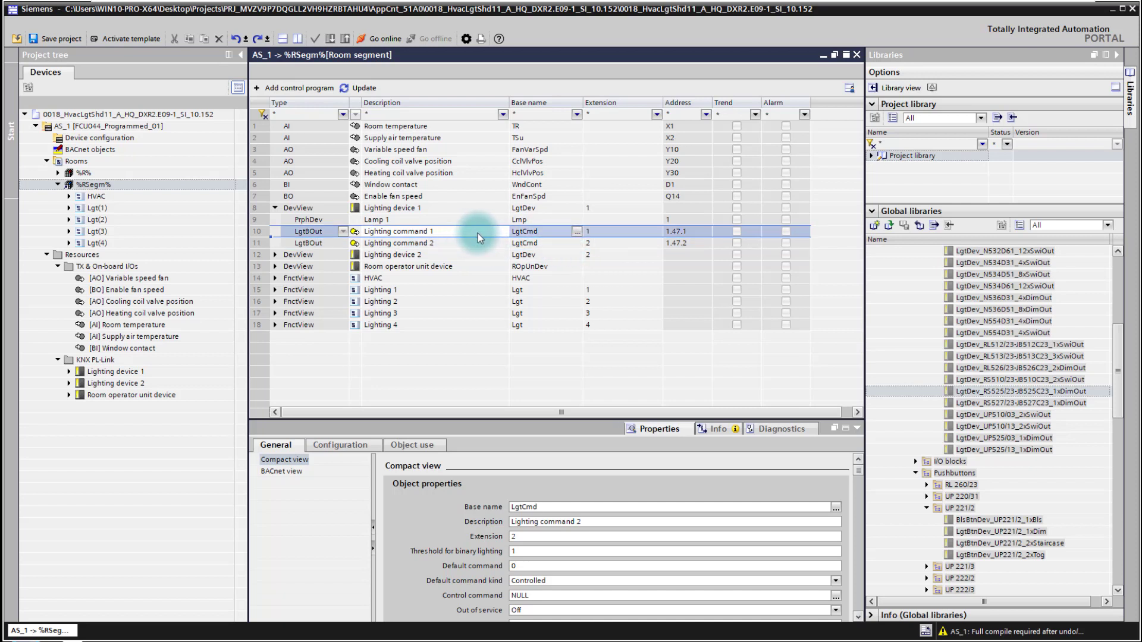
left_click(590, 243)
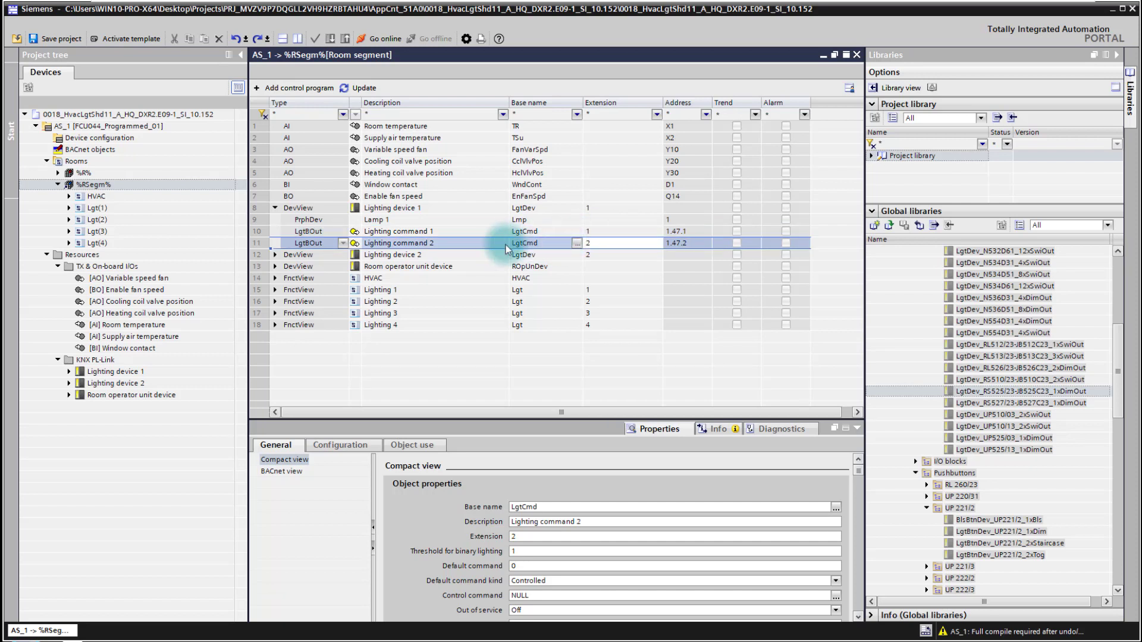
left_click(275, 255)
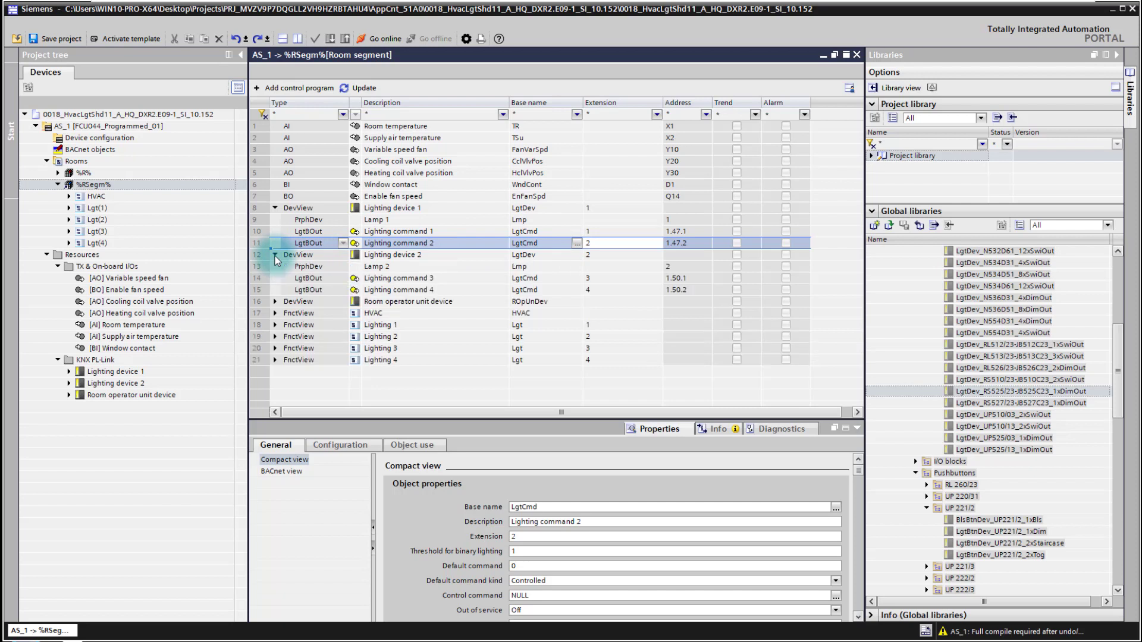
left_click(487, 278)
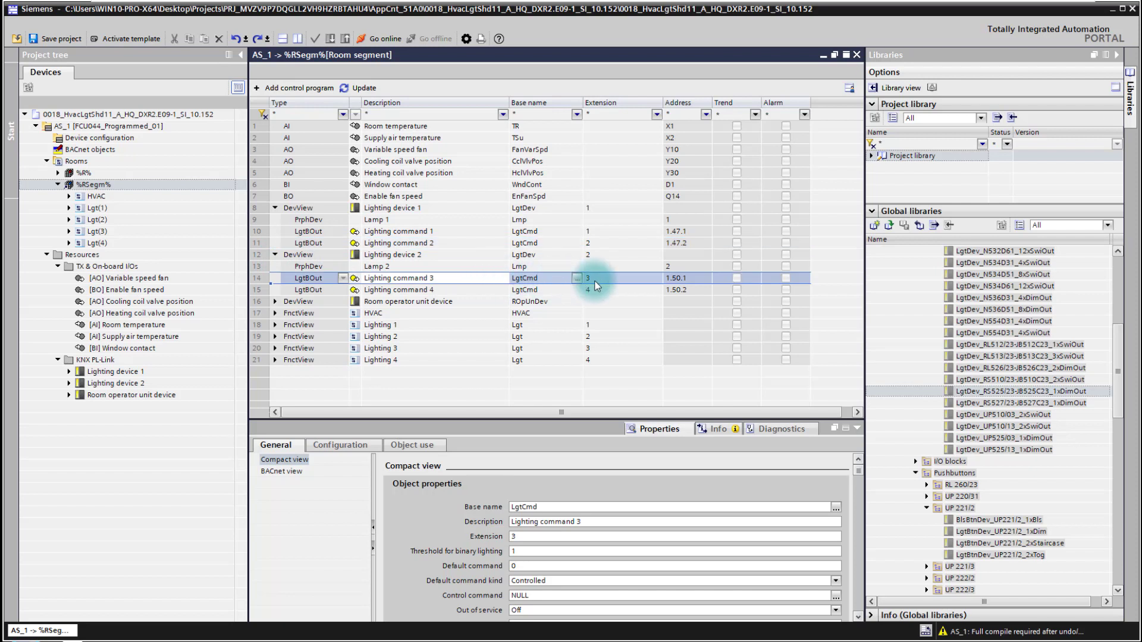
left_click(481, 291)
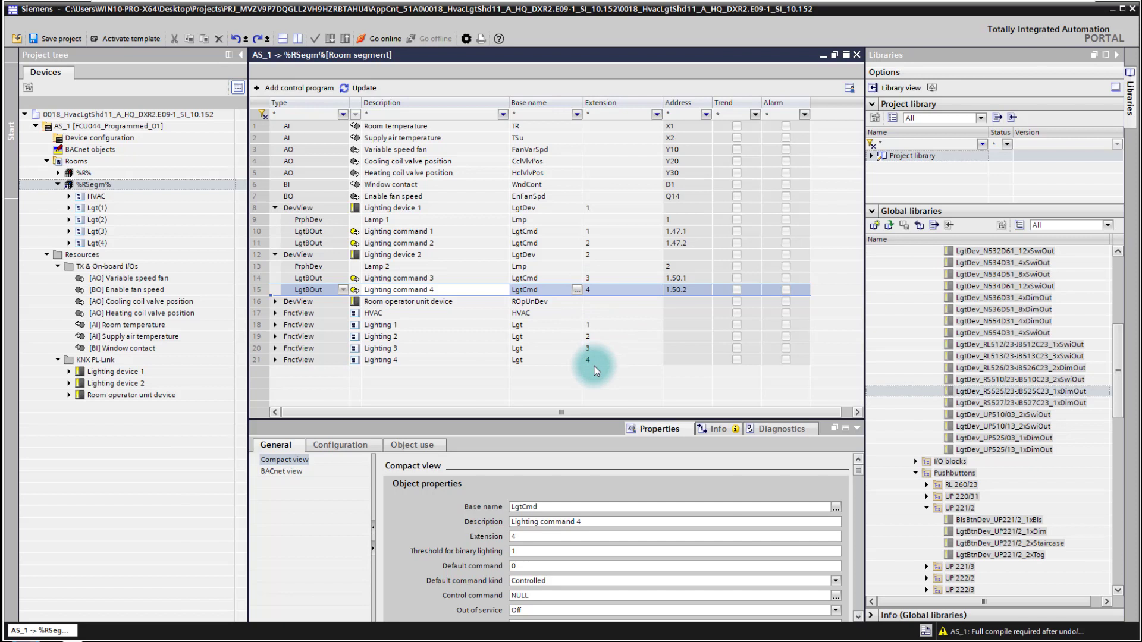
left_click(275, 255)
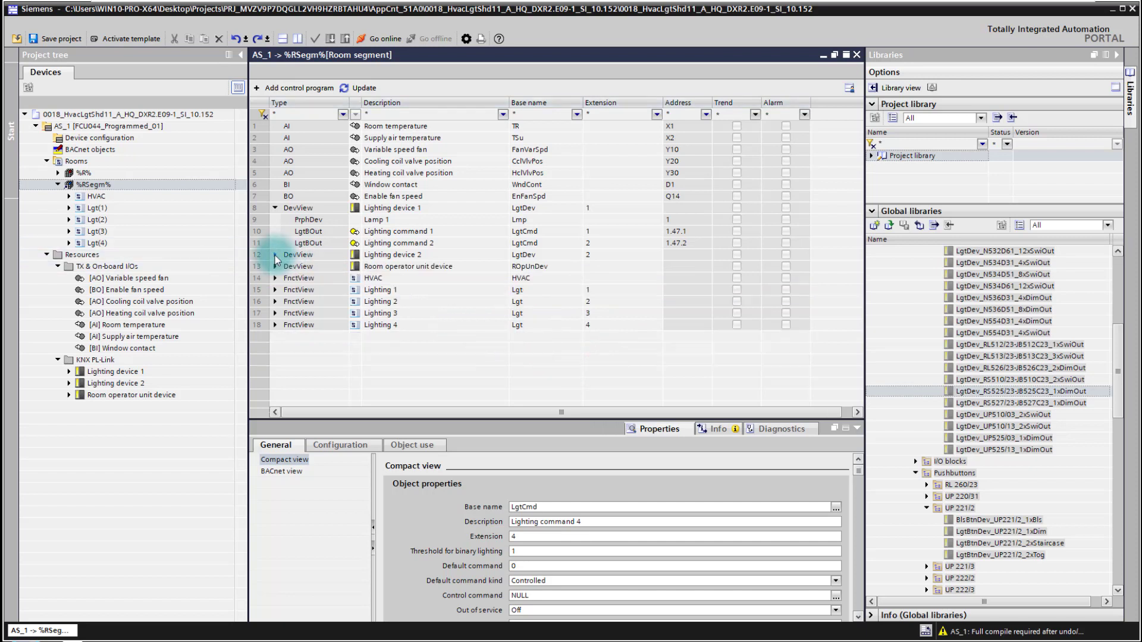
left_click(275, 208)
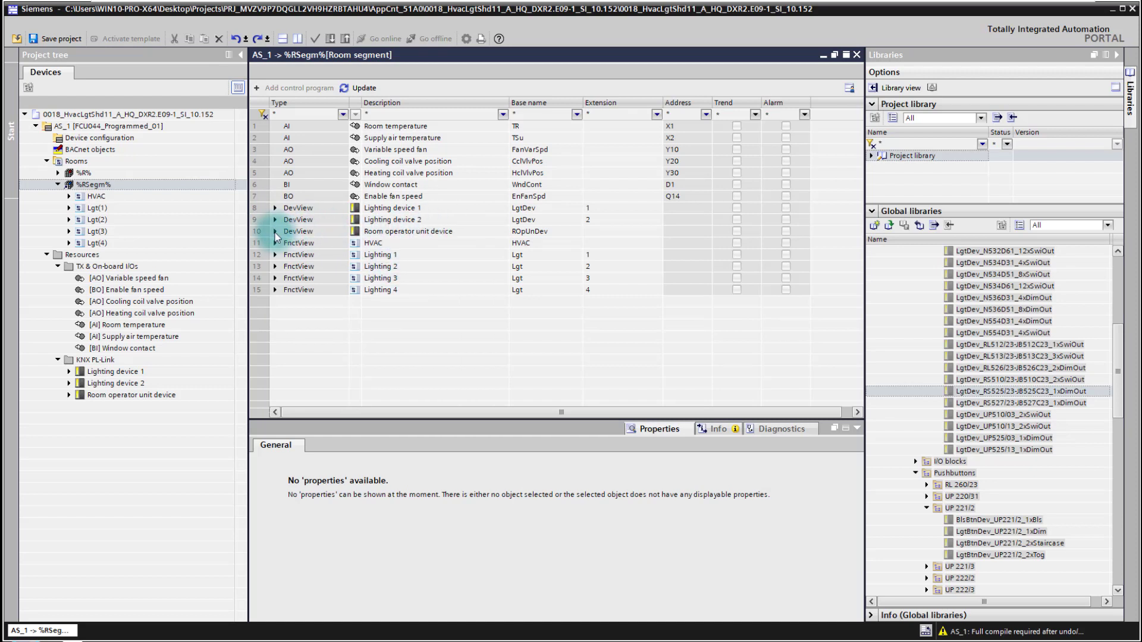
Review the data points of the room operator unit device, down to its lighting pushbuttons, and collapse it again
left_click(275, 231)
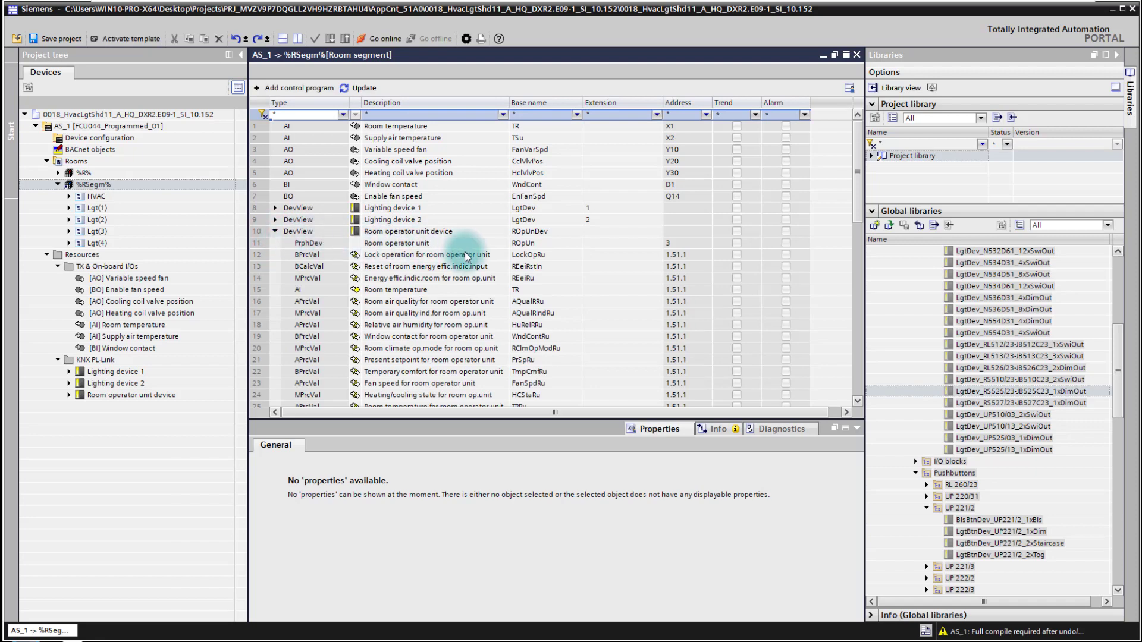
scroll(465, 252, "down", 7)
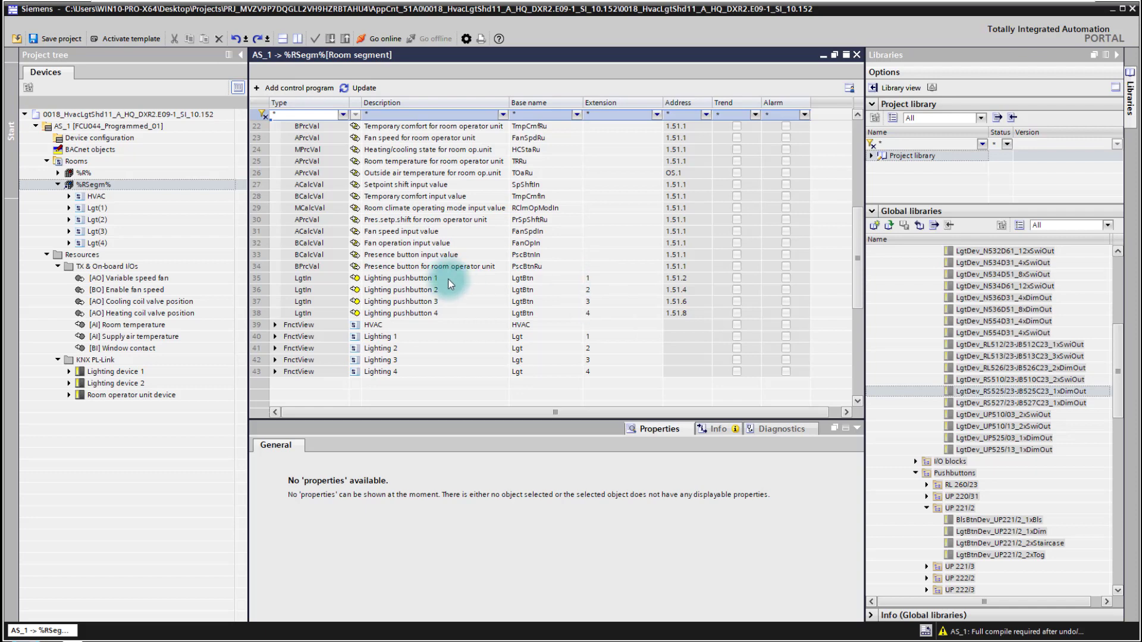
scroll(447, 279, "up", 5)
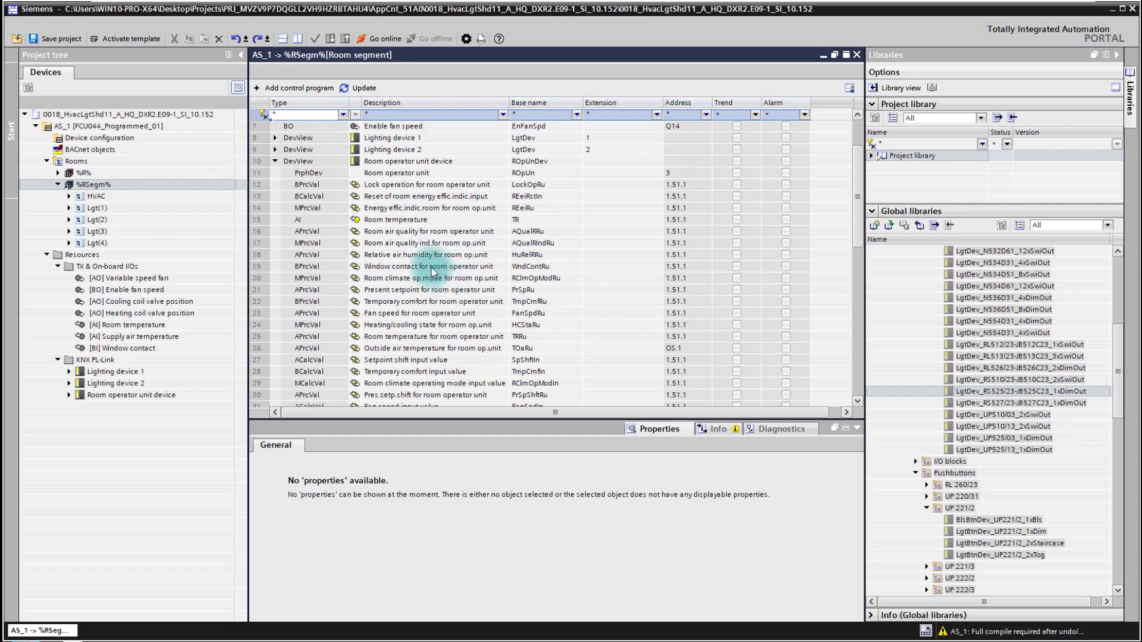
left_click(276, 161)
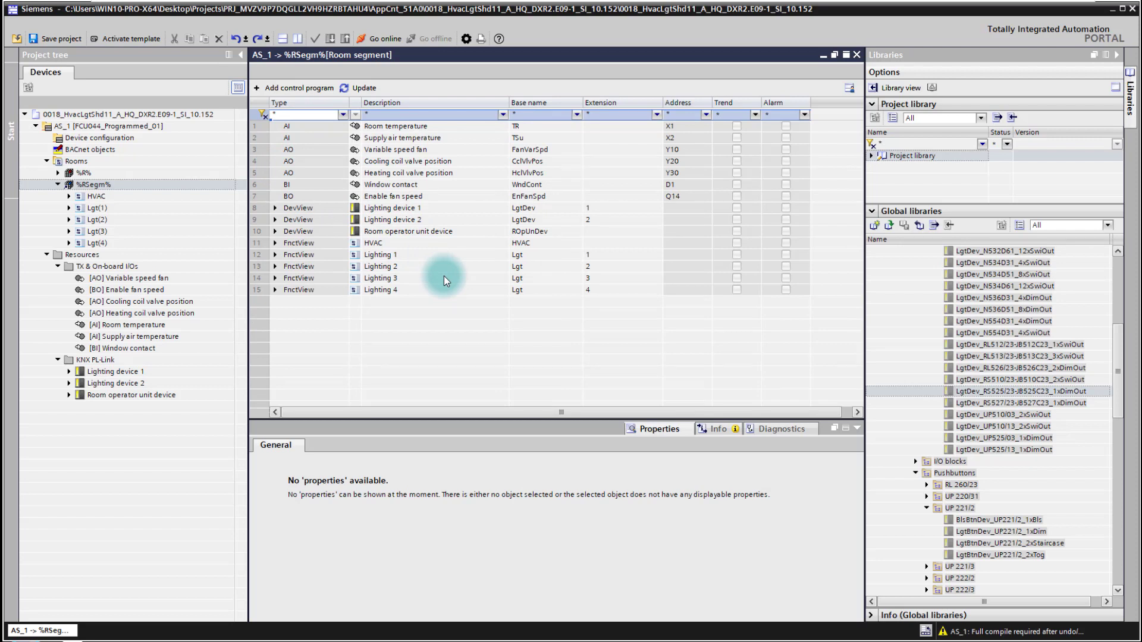
Examine the Lighting 1 function, including the lighting command and pushbutton collection under its local manual operation
left_click(275, 255)
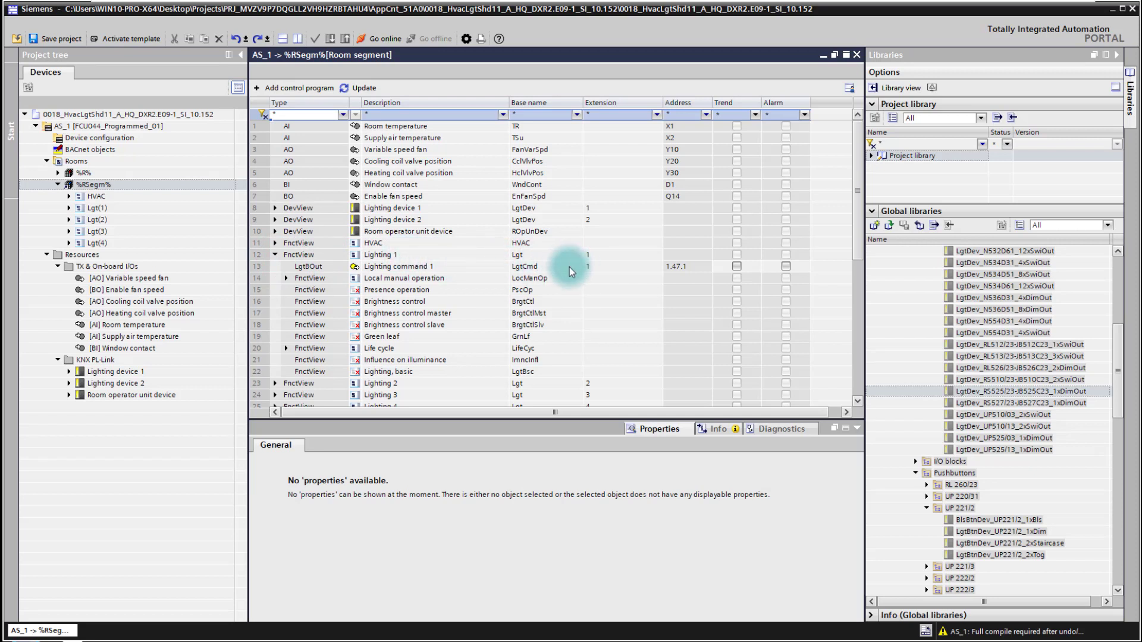
scroll(285, 391, "down", 2)
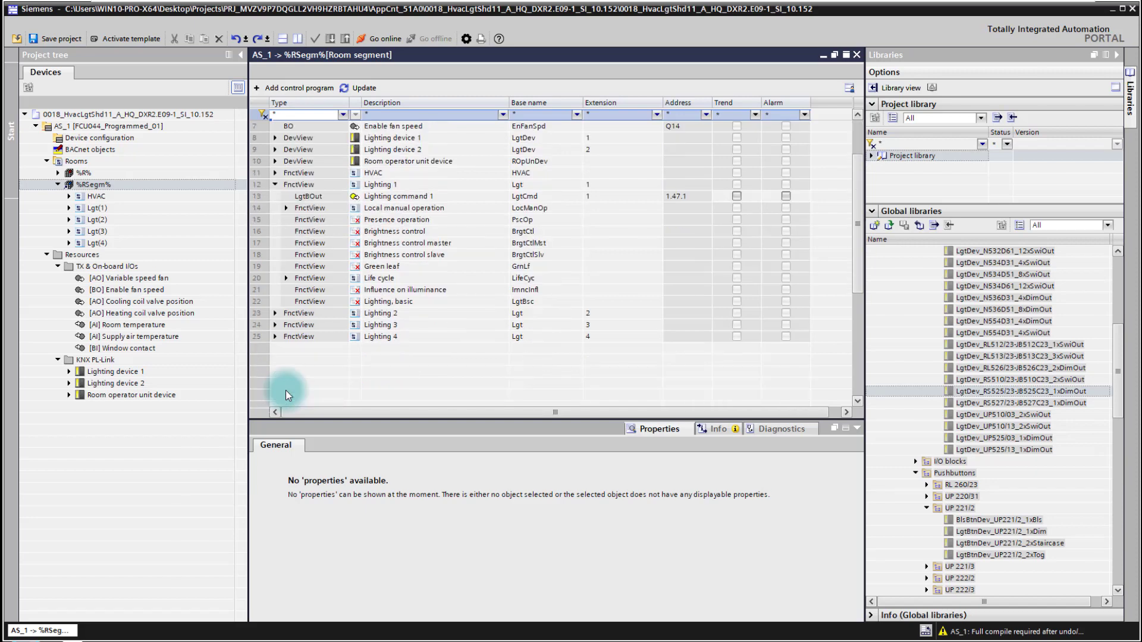
left_click(276, 325)
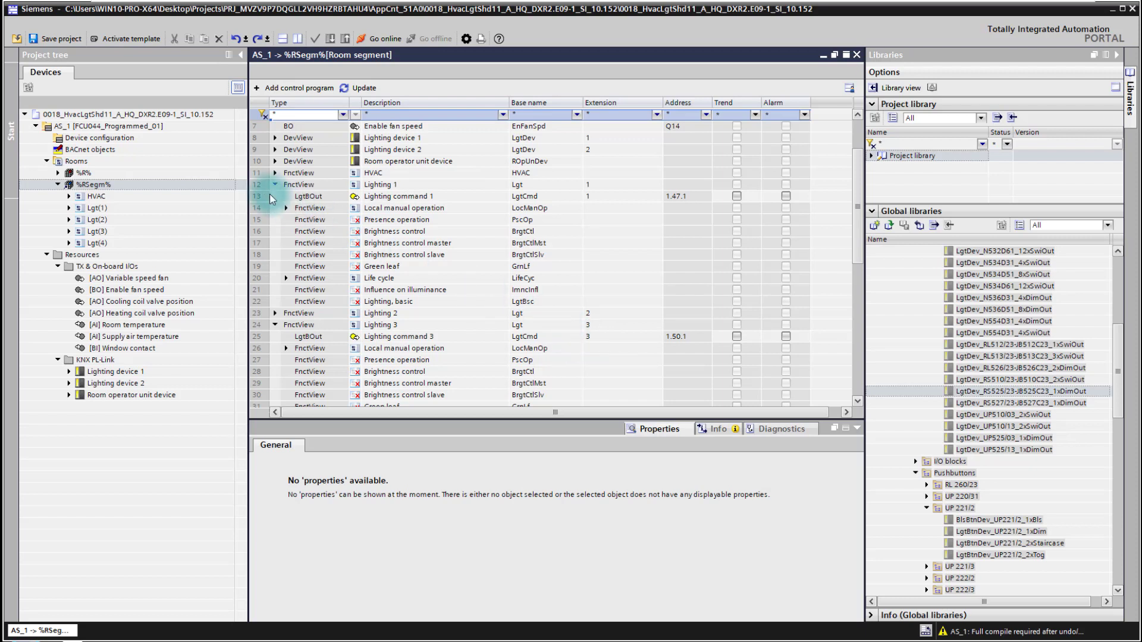
left_click(275, 325)
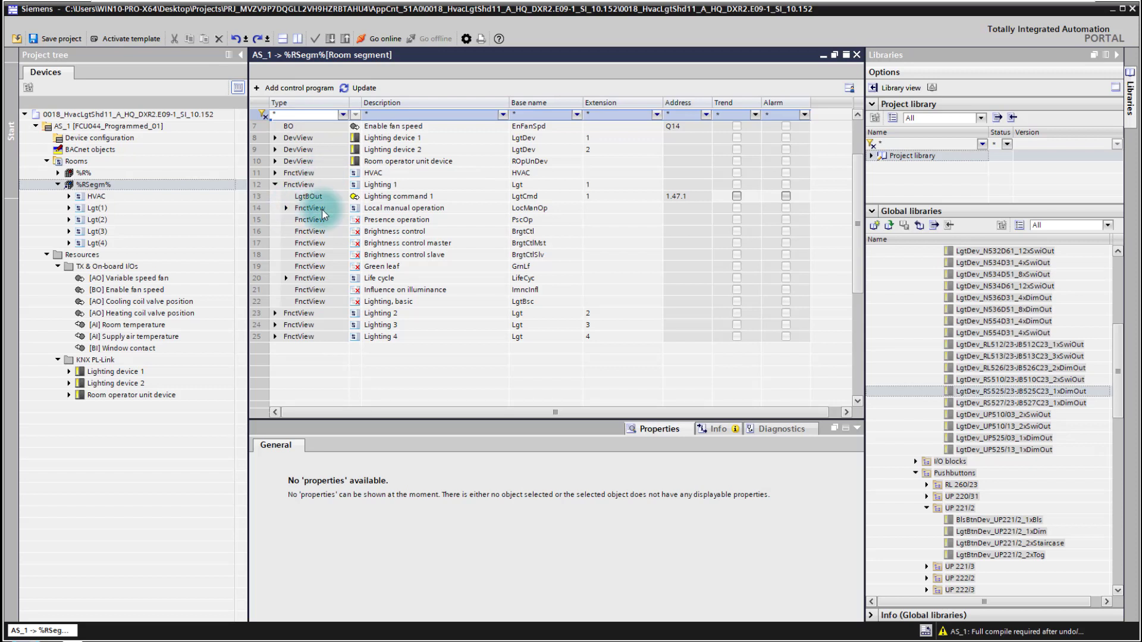
left_click(287, 208)
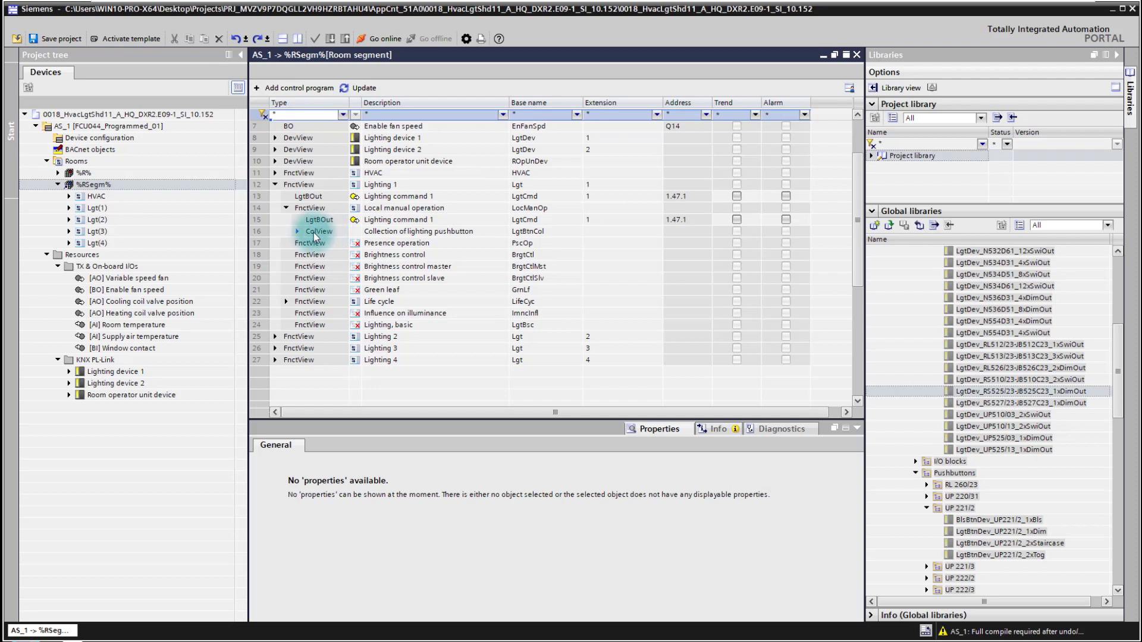
left_click(296, 231)
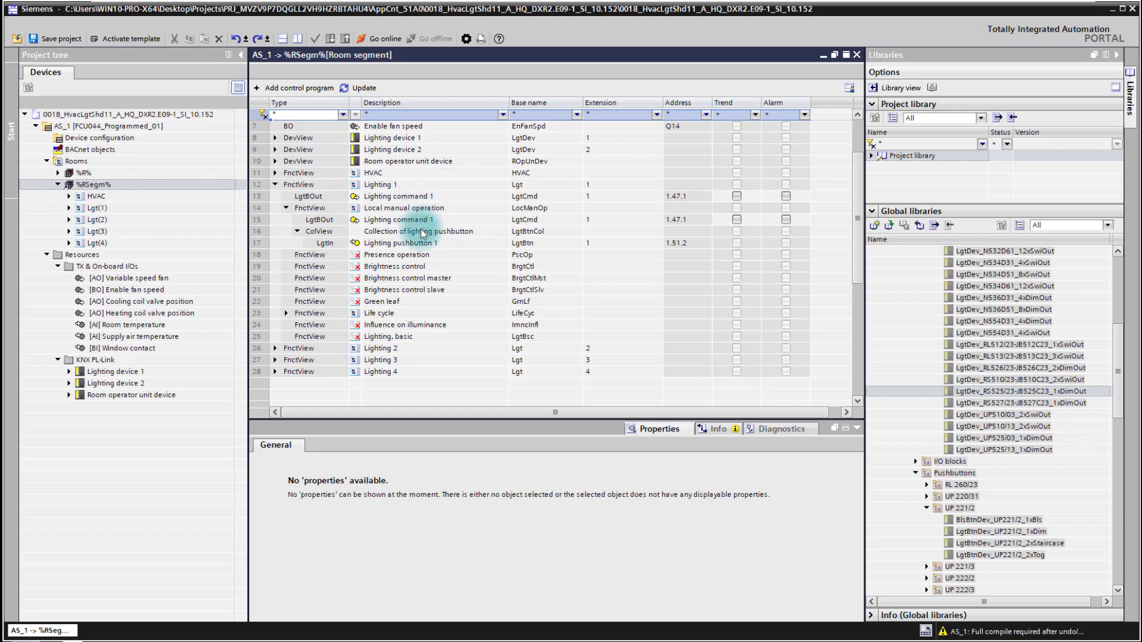
left_click(276, 185)
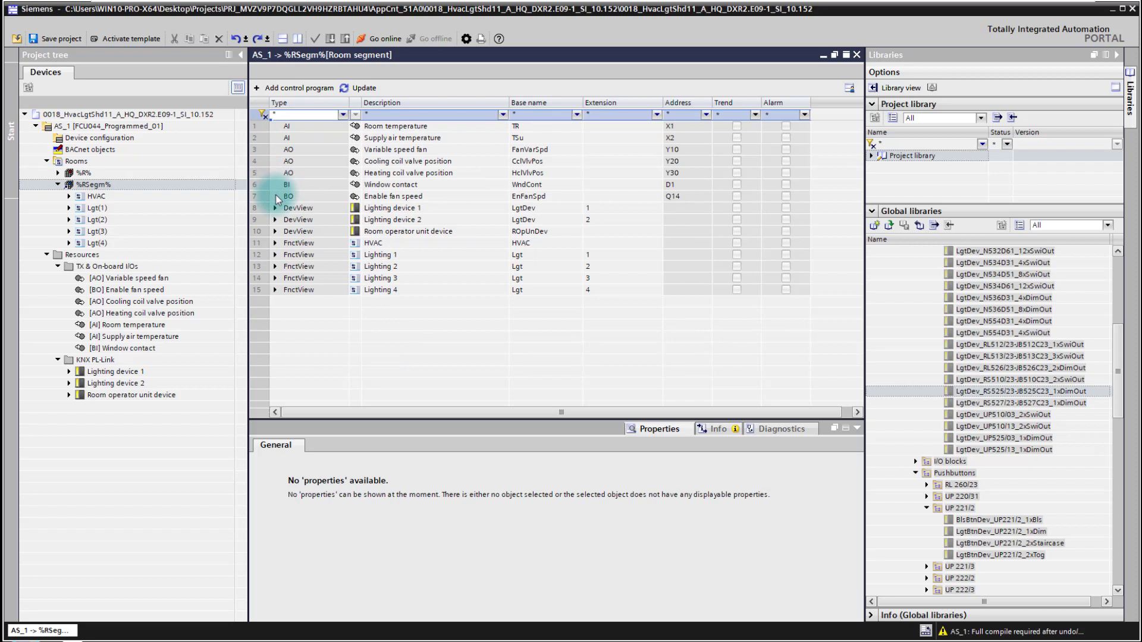
Examine the lighting command and pushbutton collection under the local manual operation of Lighting 4
left_click(275, 291)
left_click(287, 313)
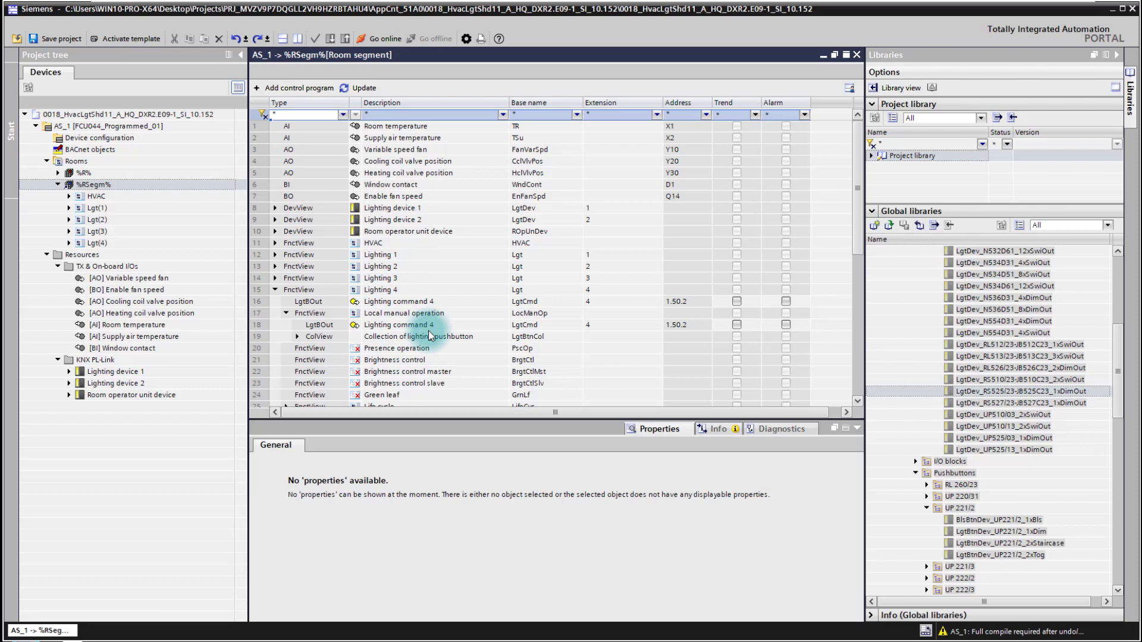
left_click(297, 337)
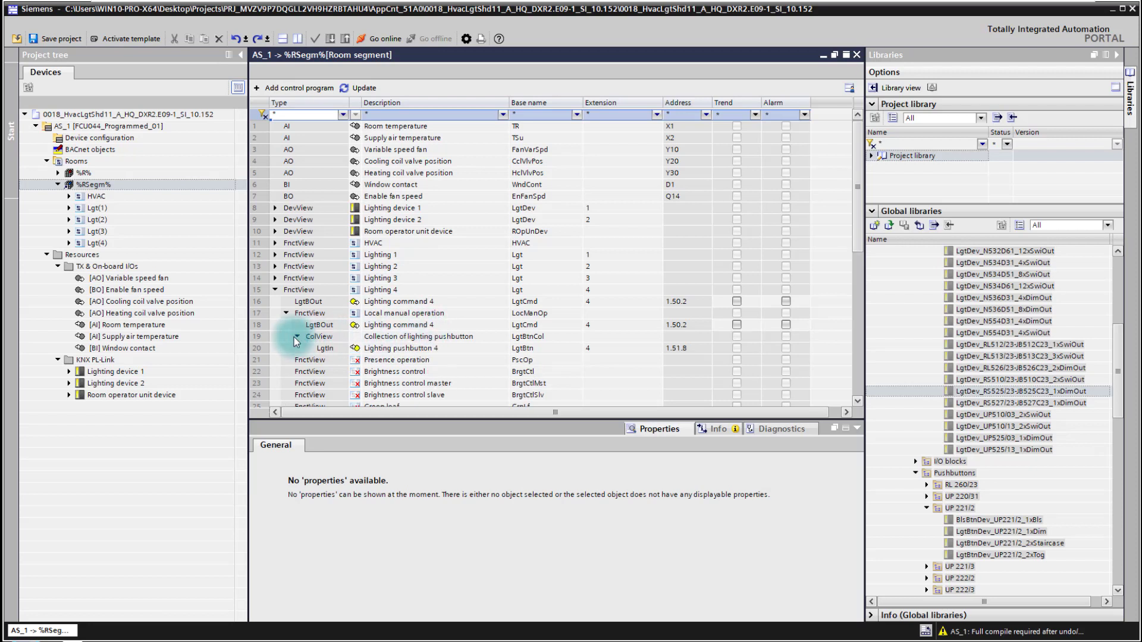
left_click(275, 291)
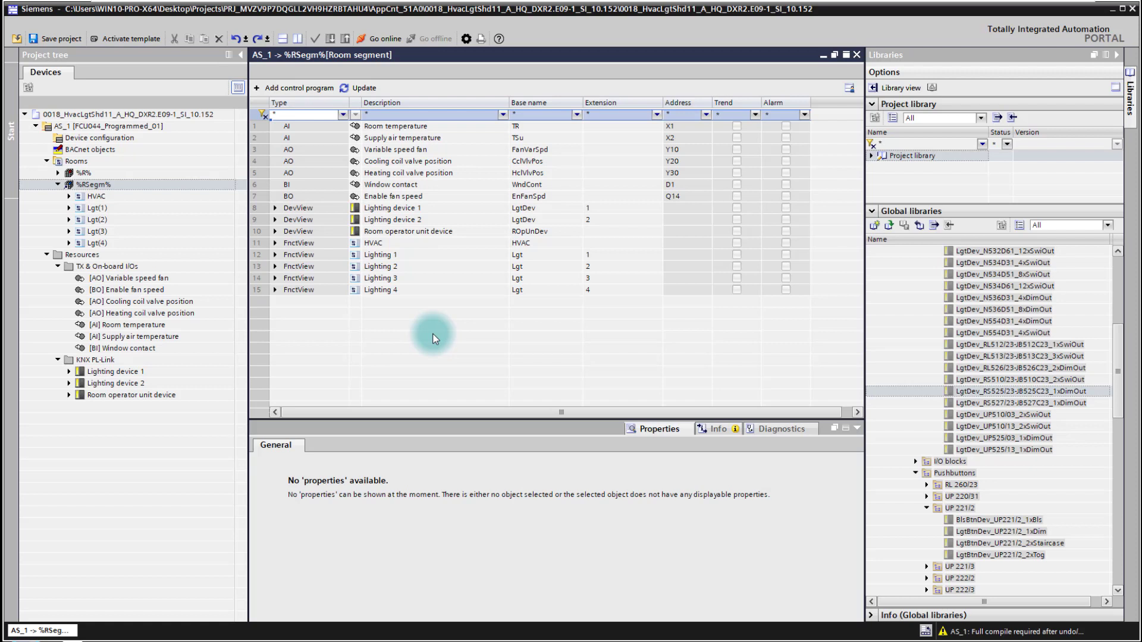
left_click(426, 219)
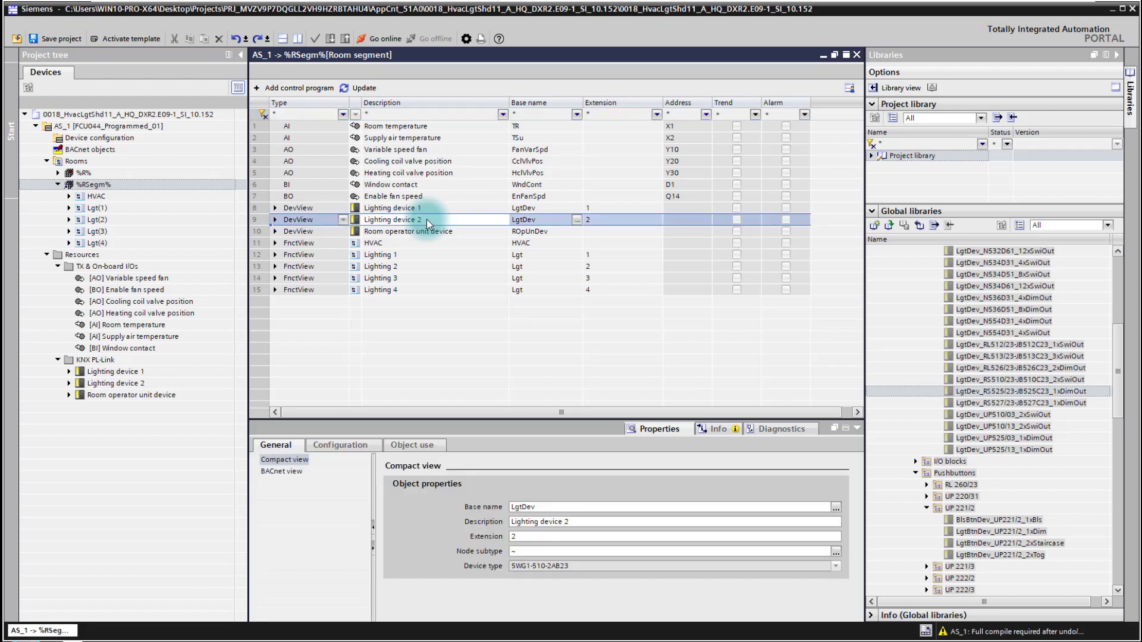
left_click(410, 290, "ctrl")
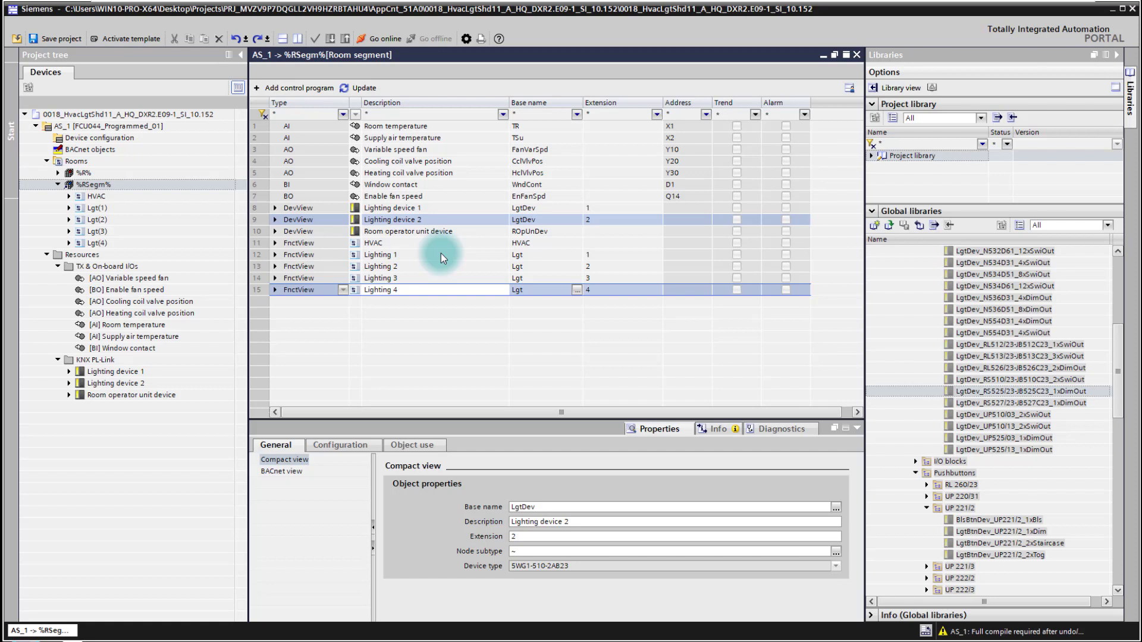
right_click(445, 292)
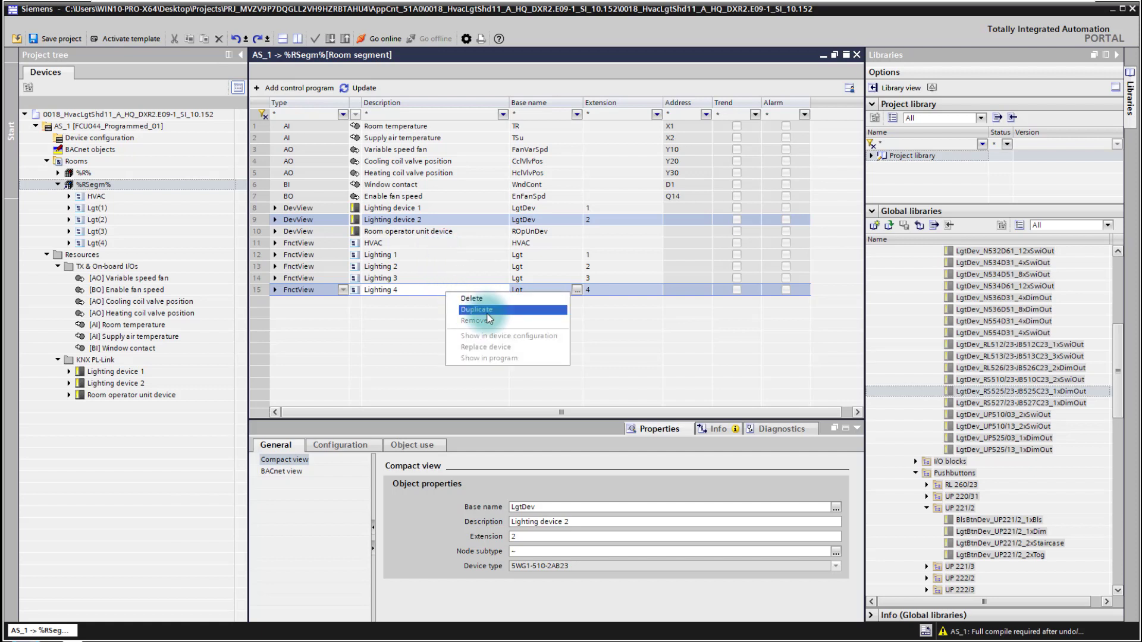
left_click(392, 336)
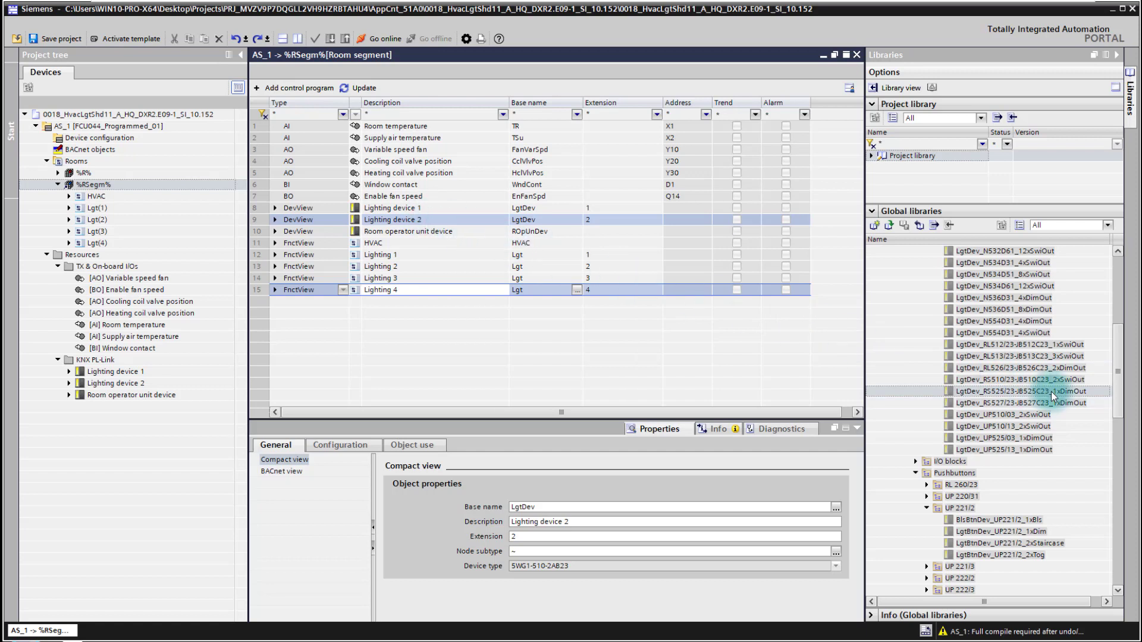
Add the library device LgtDev_RS525/23-JB525C23_1xDimOut to the room segment and set its extension to 3
left_click_drag(1051, 391, 427, 331)
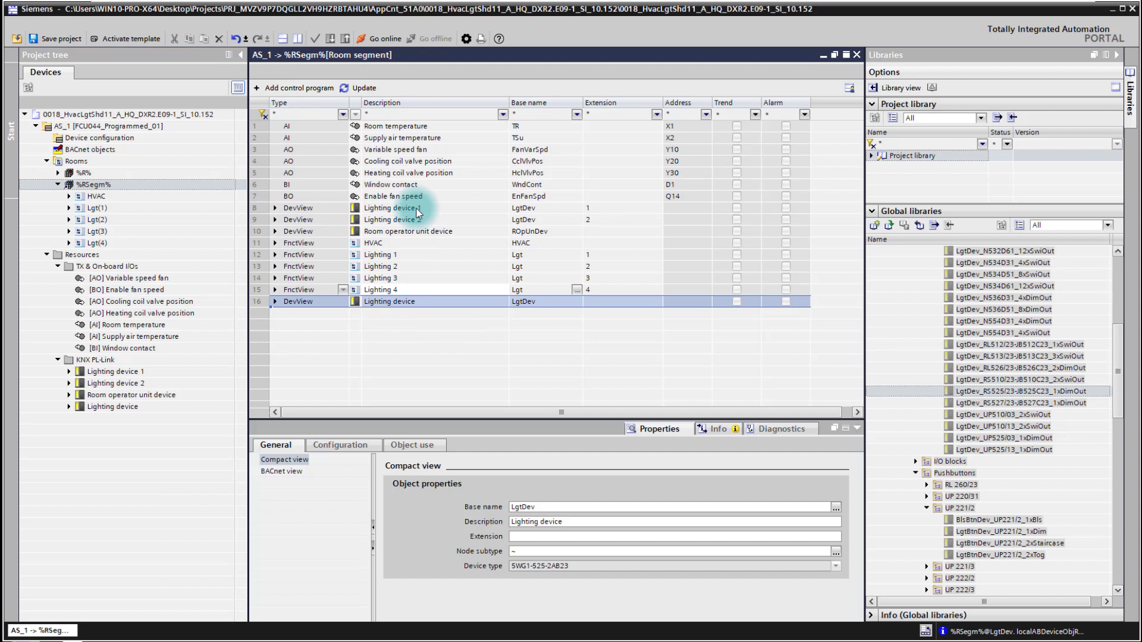
left_click(602, 302)
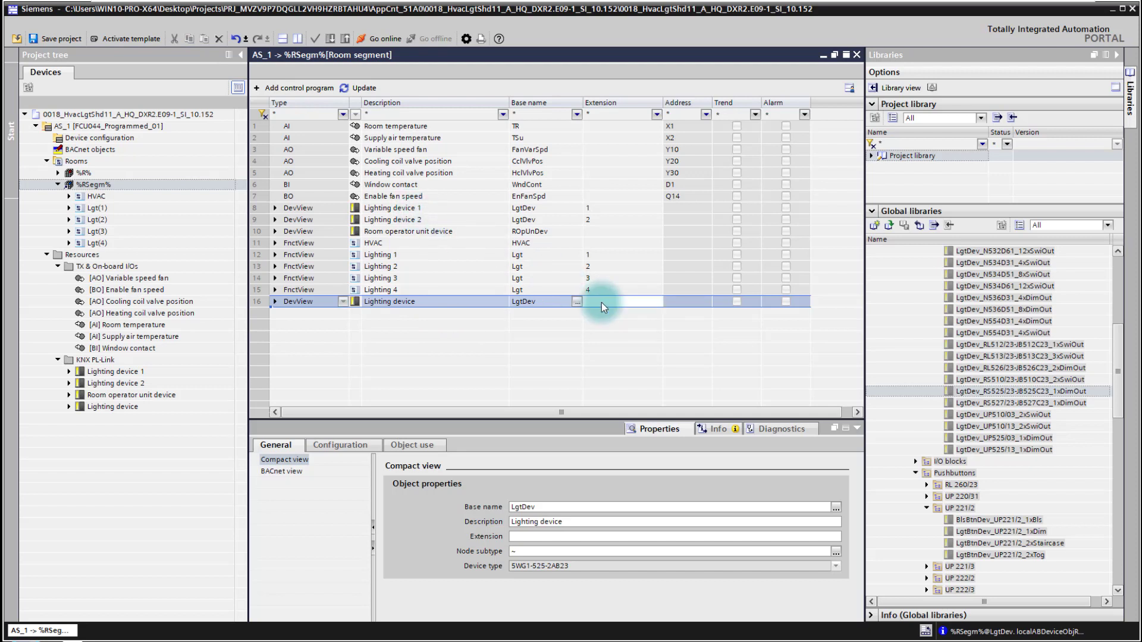
type("3")
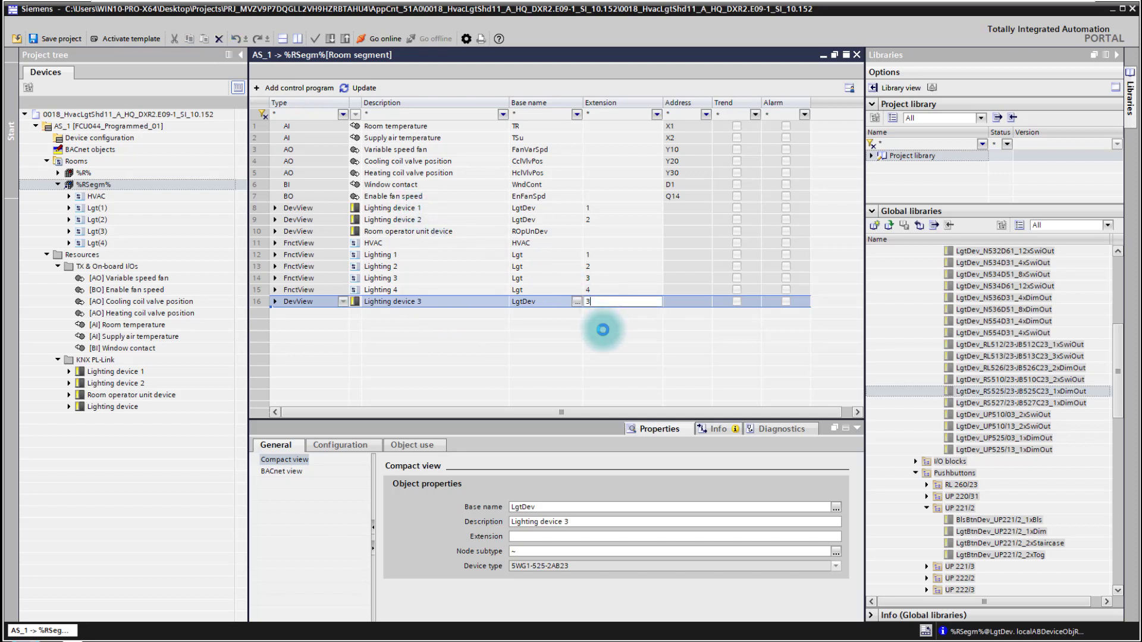
Confirm extension 3 for the new lighting device and set the extension of its lighting command to 5
key("Return")
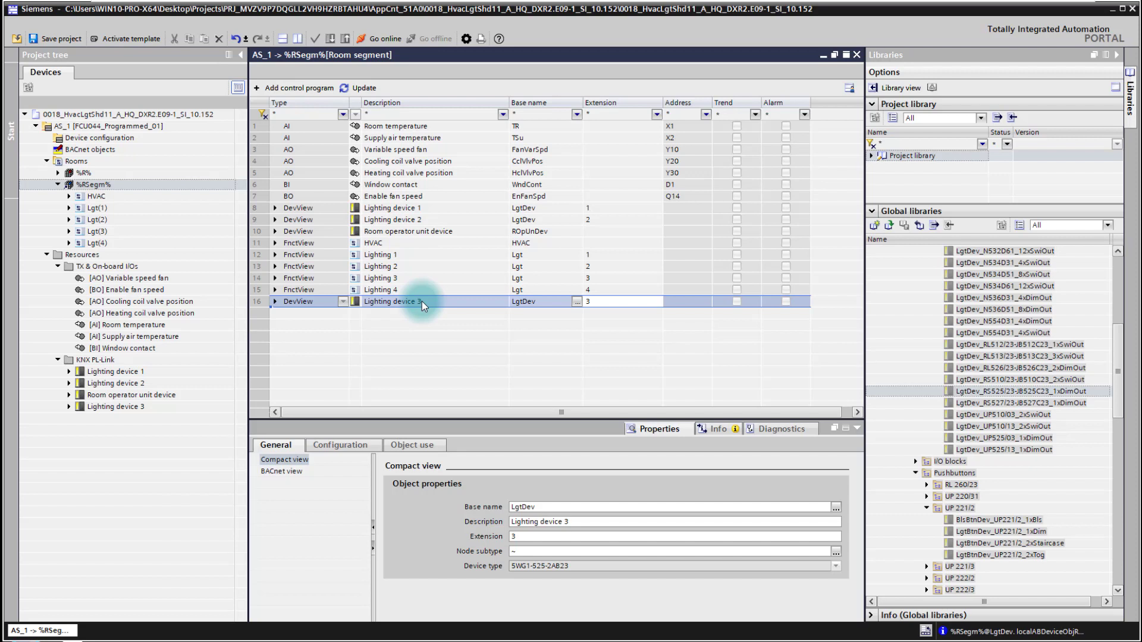
left_click(275, 302)
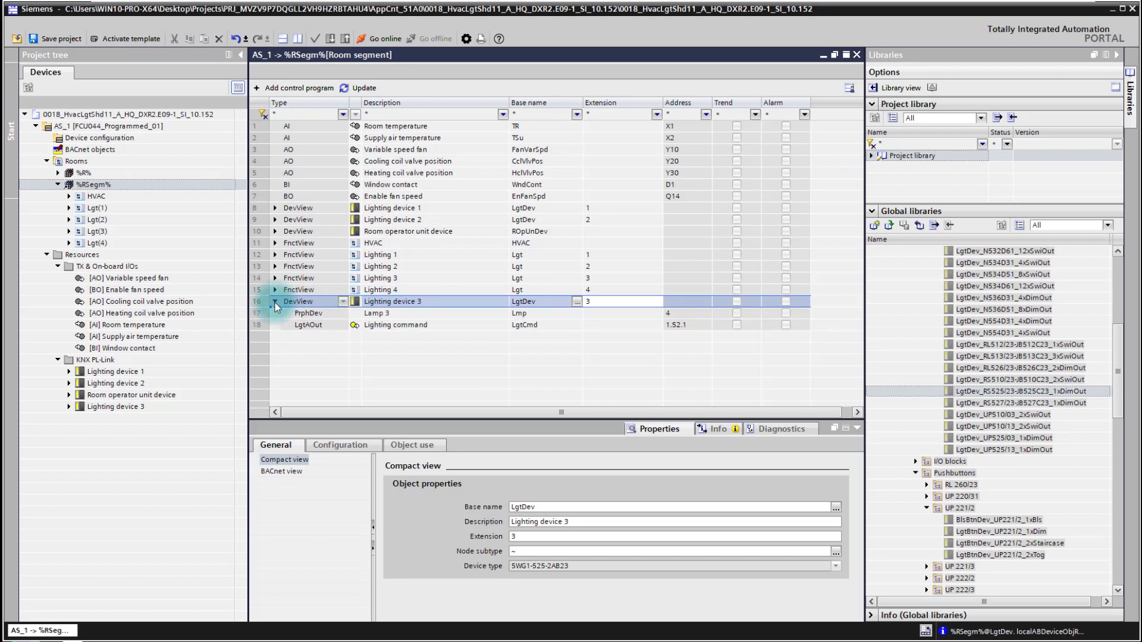
left_click(597, 326)
left_click(597, 326)
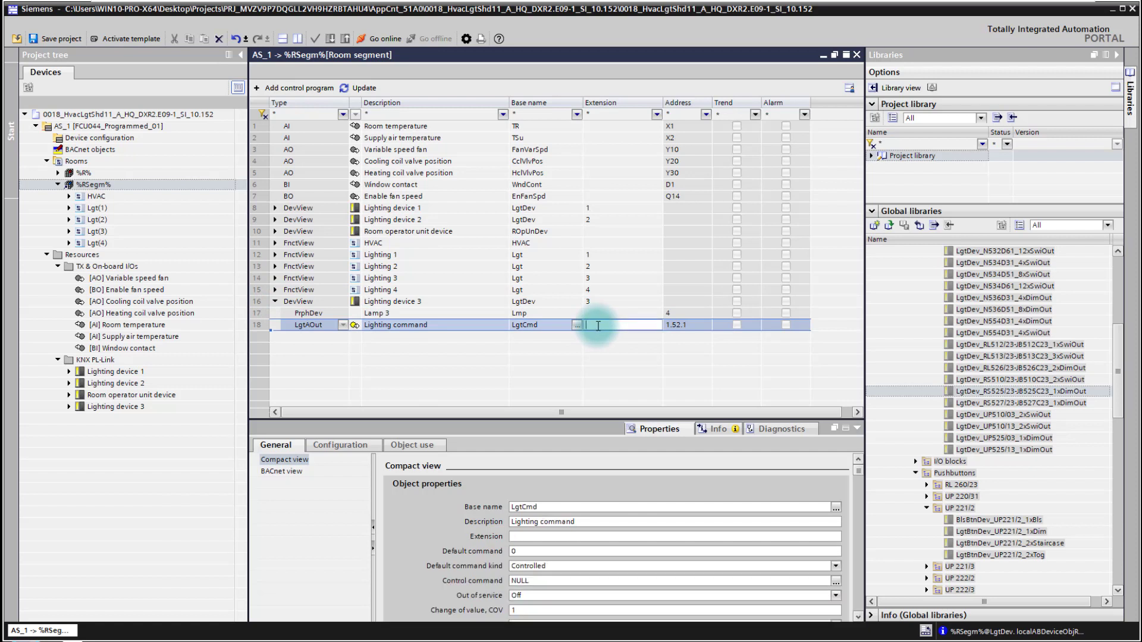
type("5")
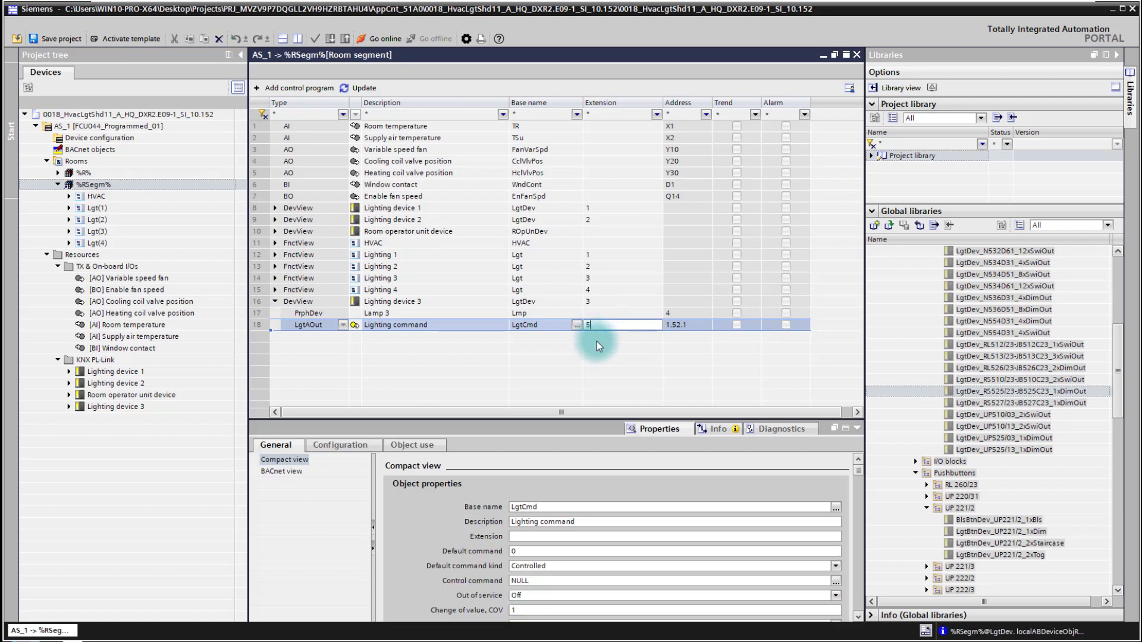
left_click(596, 341)
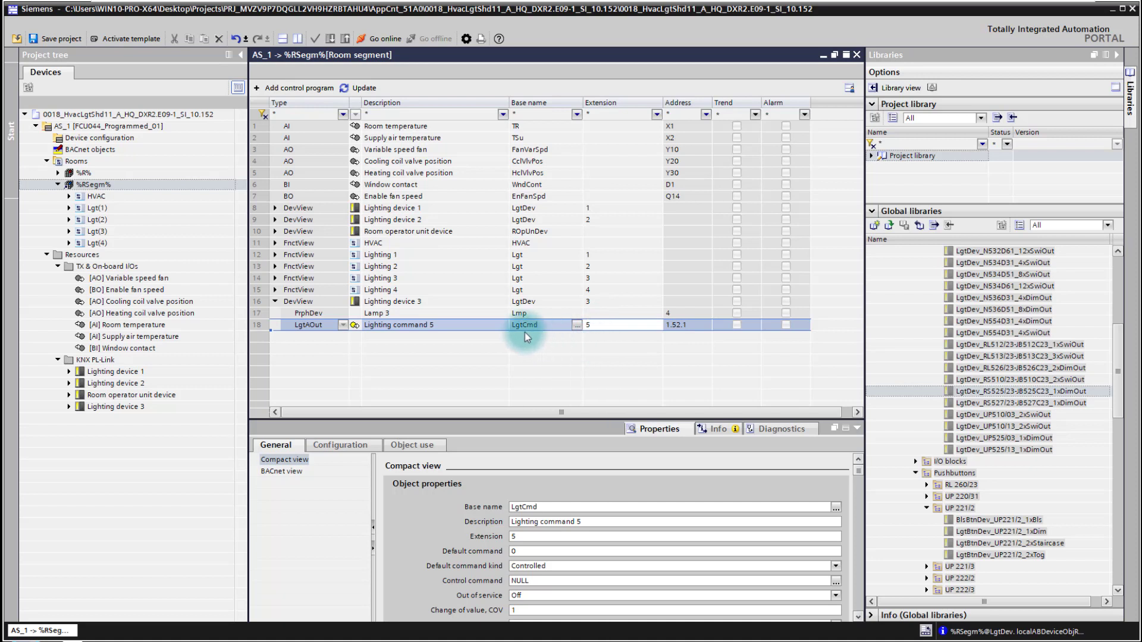
left_click(276, 303)
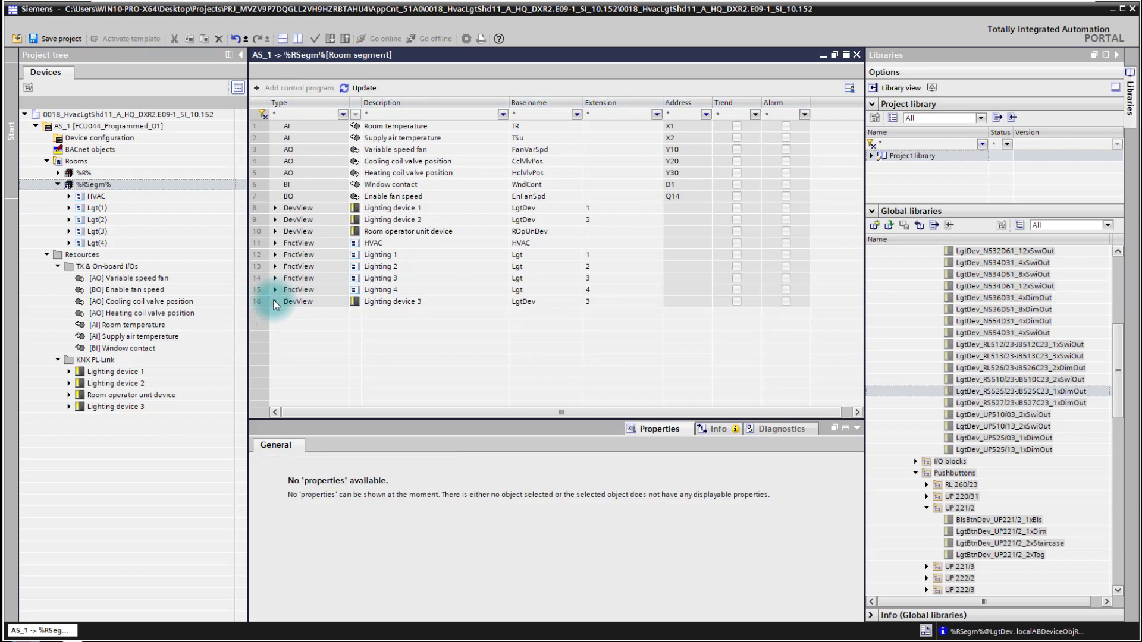
Add the library device LgtBtnDev_UP221/2_1xDim to the room segment and set the extension of its lighting pushbutton to 5
left_click(964, 511)
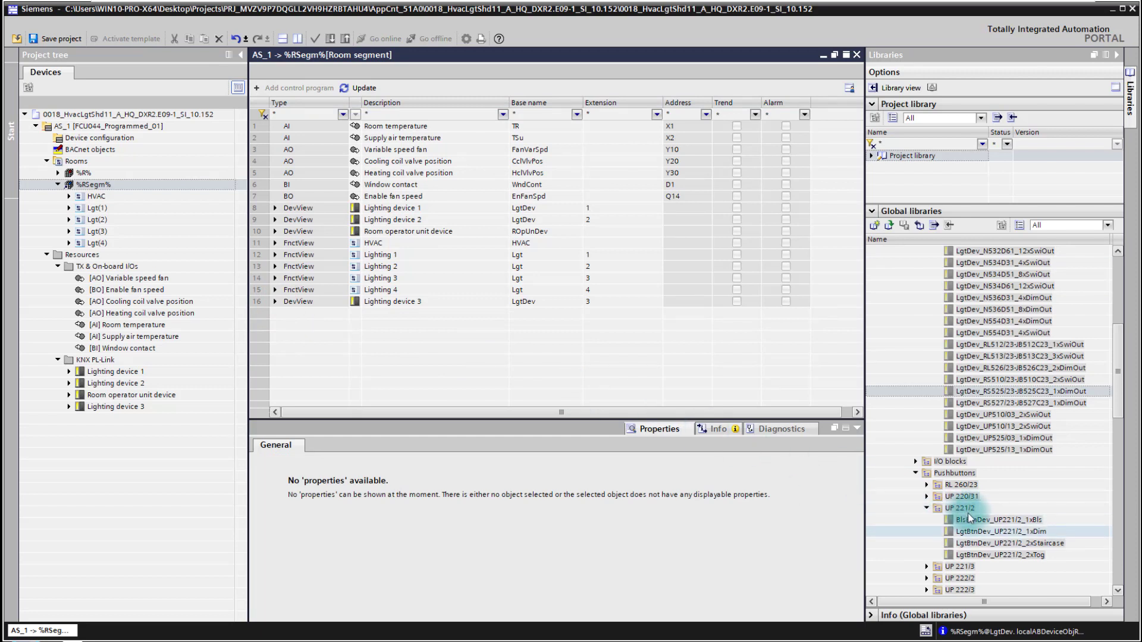
left_click_drag(976, 531, 394, 342)
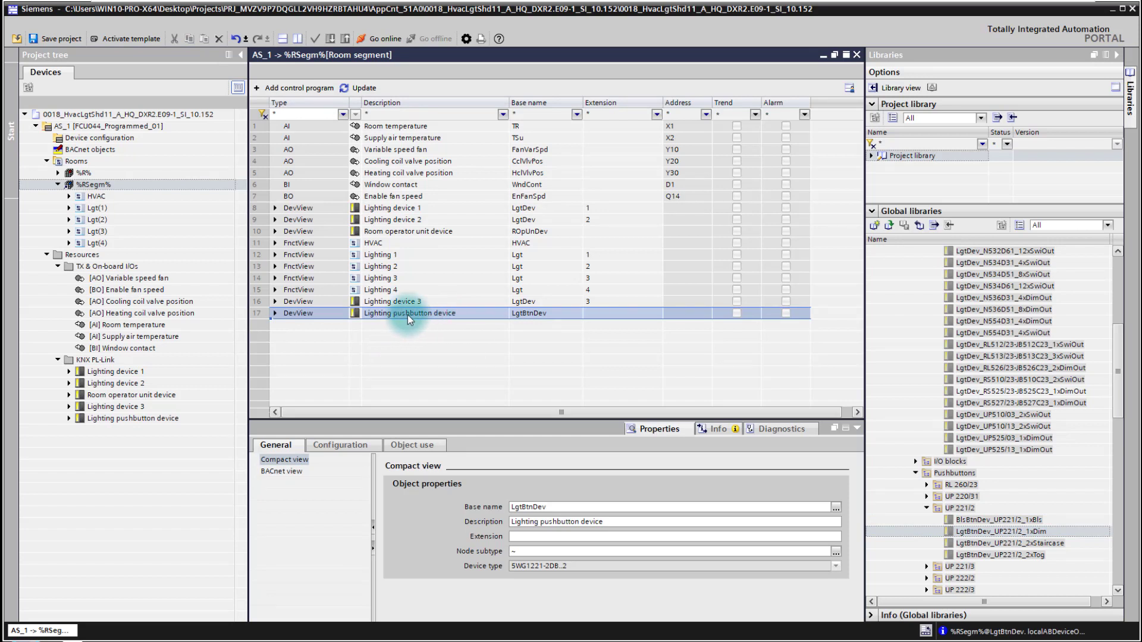
left_click(274, 314)
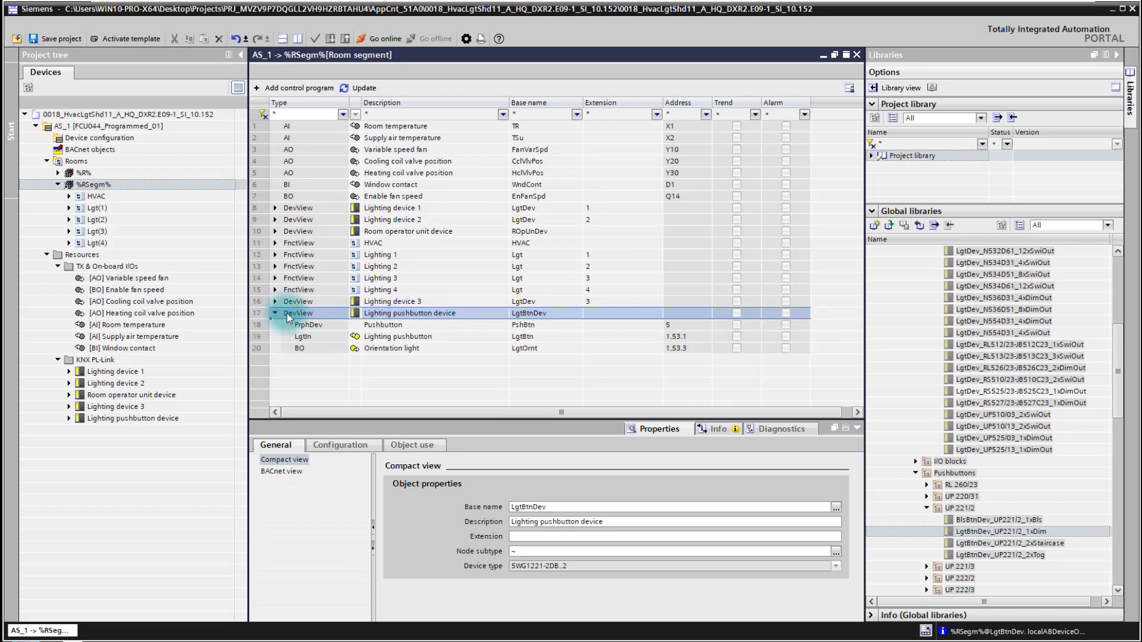
left_click(600, 338)
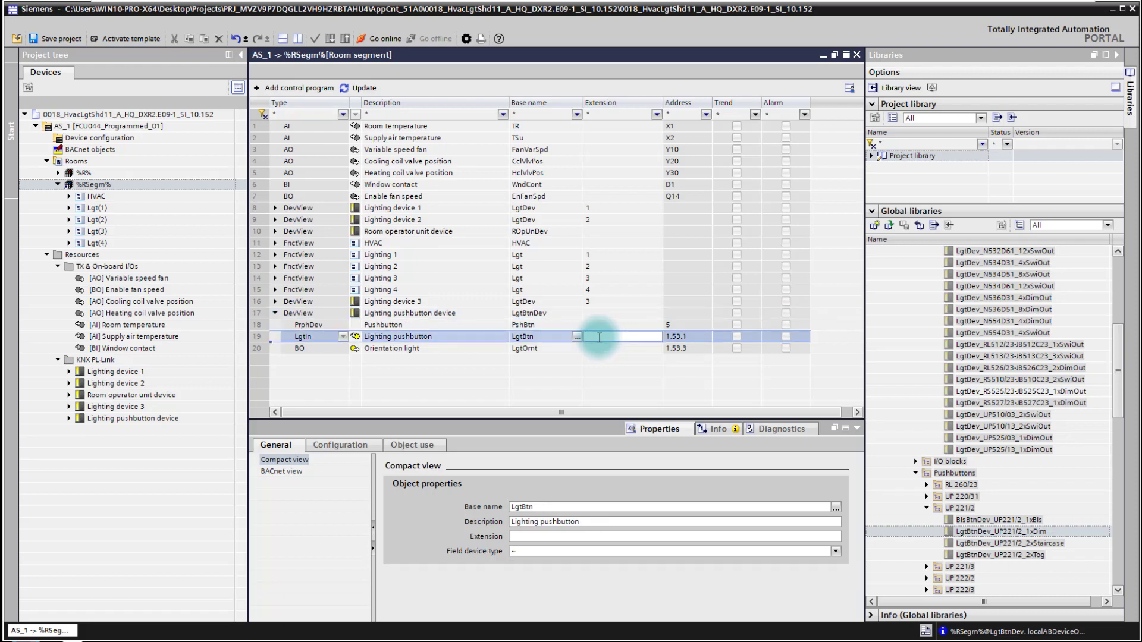
type("5")
key("Return")
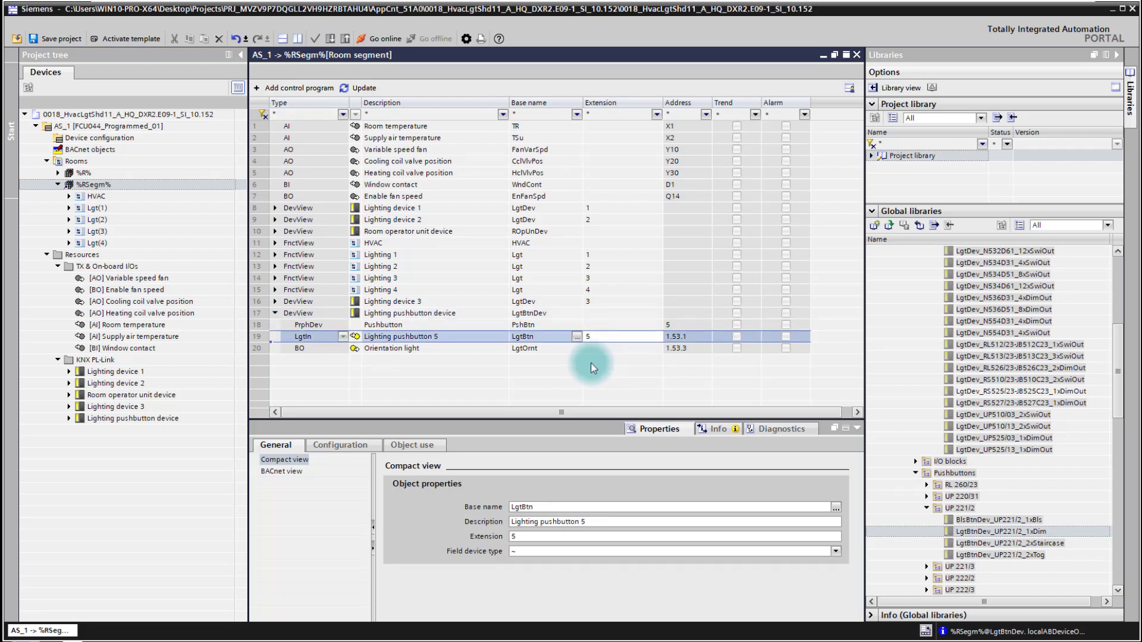
left_click(275, 301)
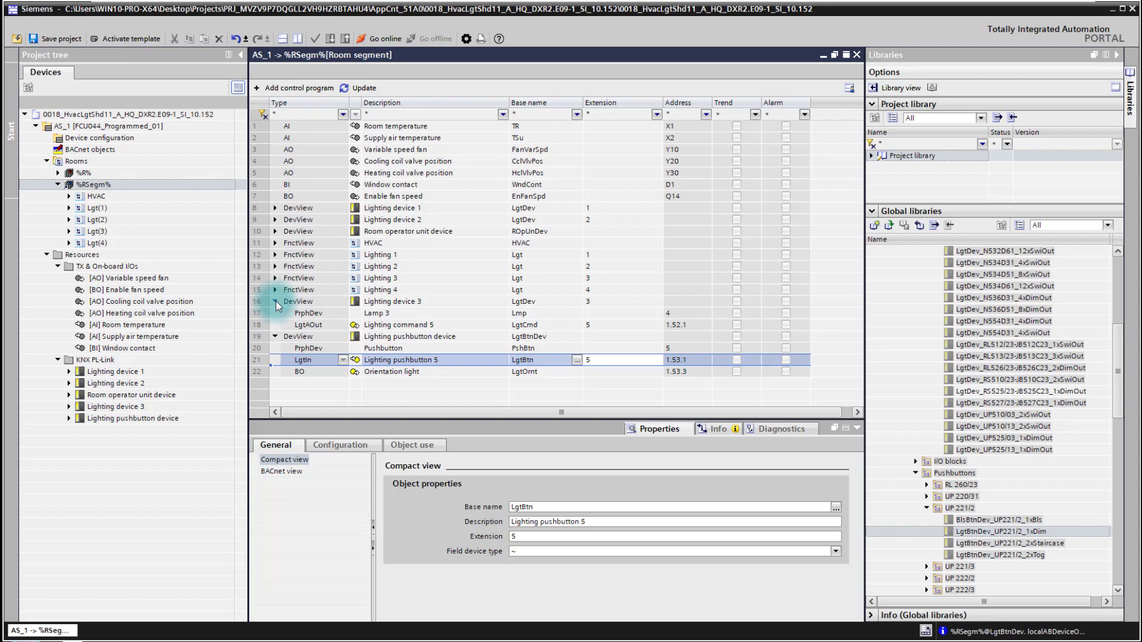
left_click(275, 301)
left_click(277, 313)
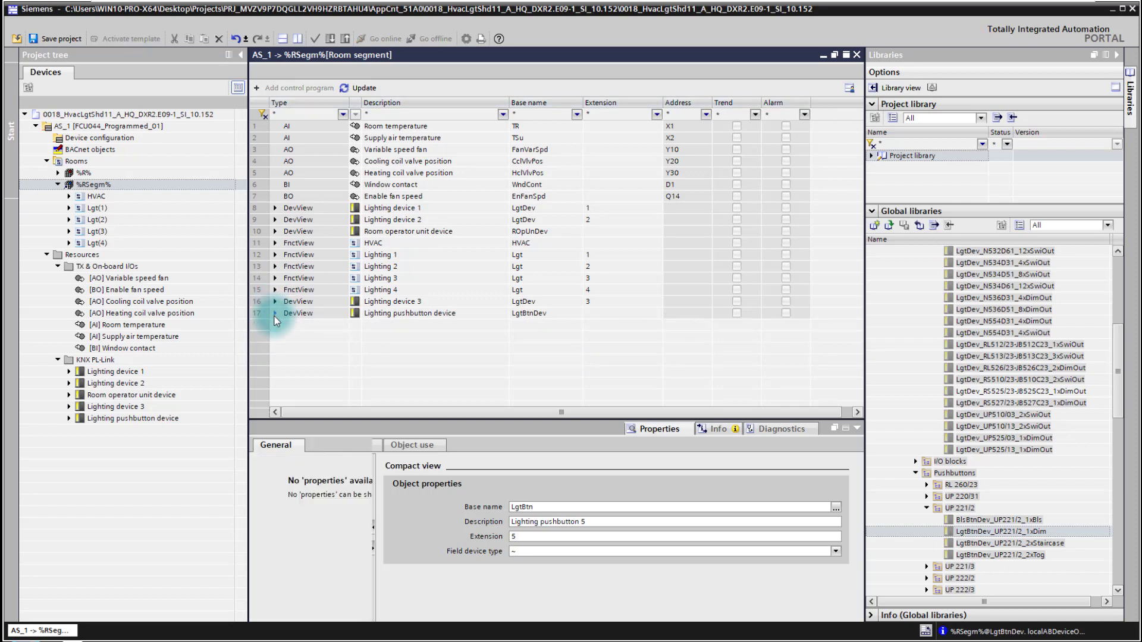
Duplicate the Lighting 4 function in the room segment and set the copy's extension to 5
left_click(405, 292)
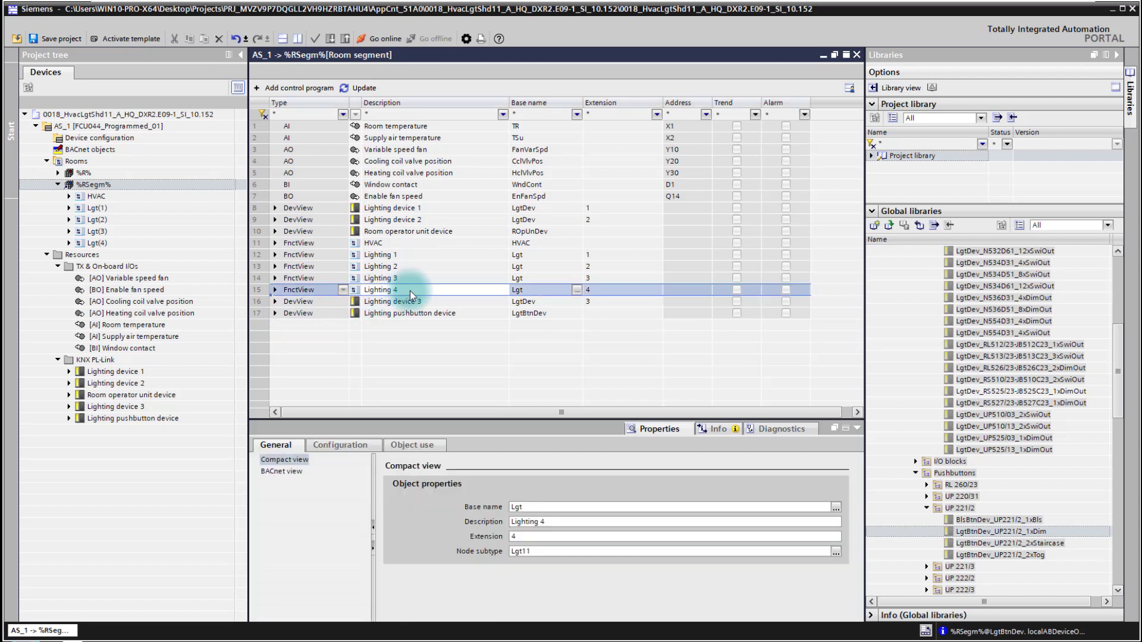
right_click(409, 291)
left_click(445, 310)
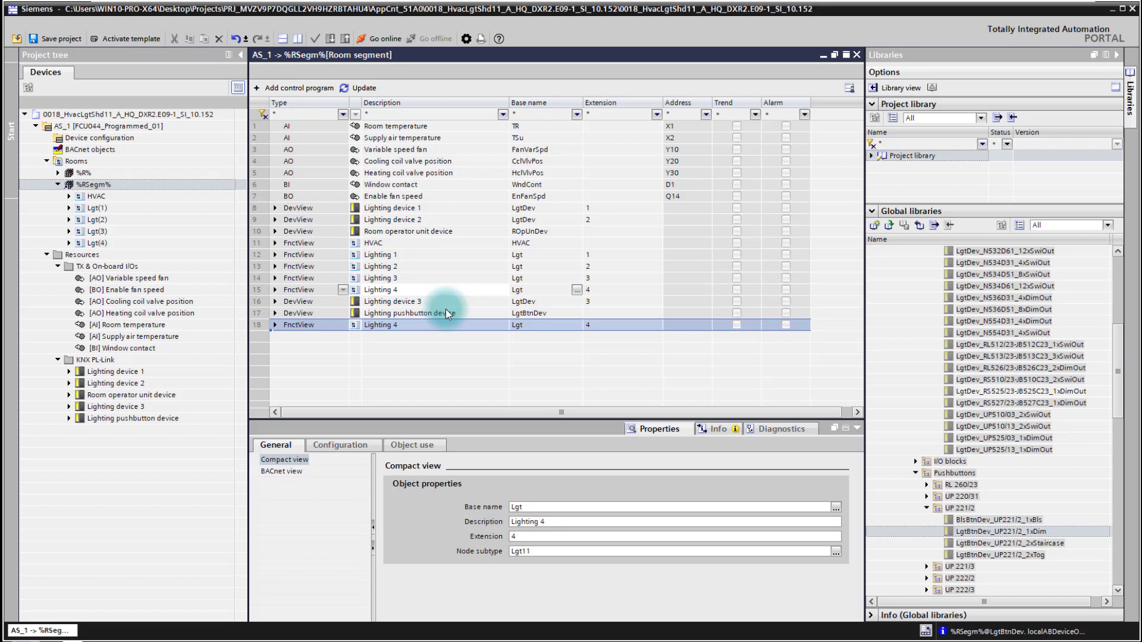
left_click(590, 325)
type("5")
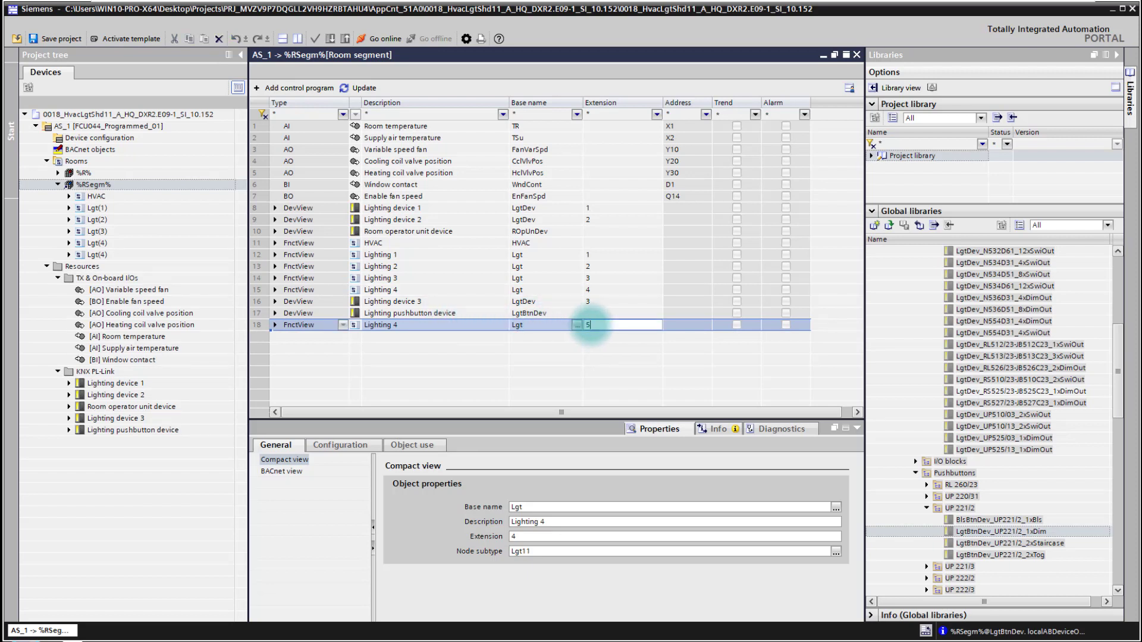
left_click(597, 349)
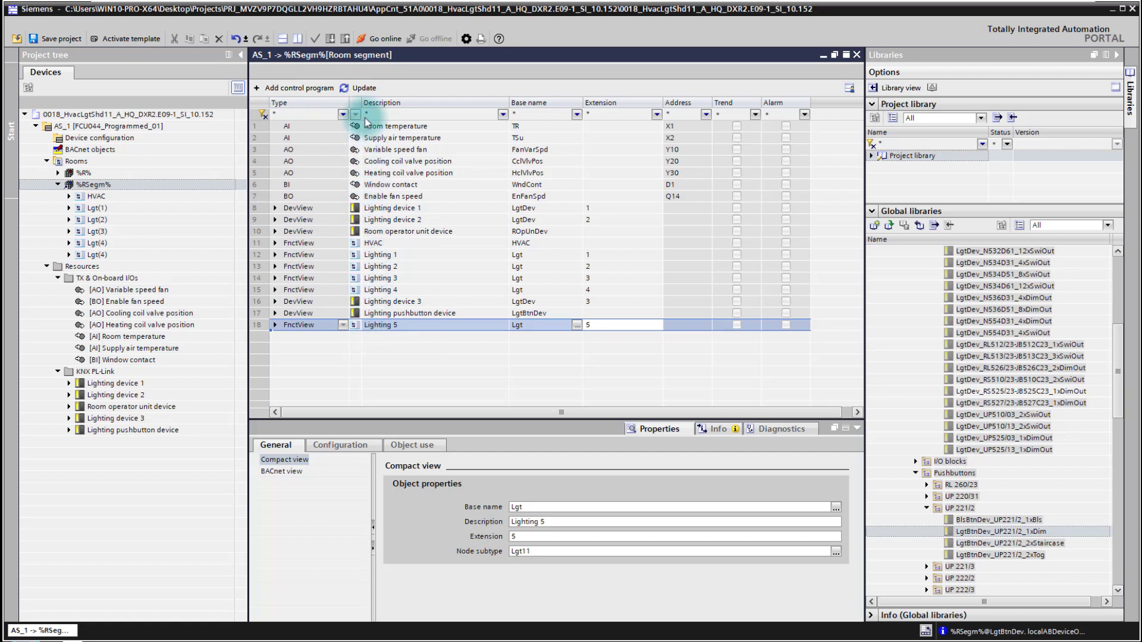
Update the room segment and expand Lighting 5 down to the lighting pushbutton collection under its local manual operation
left_click(362, 88)
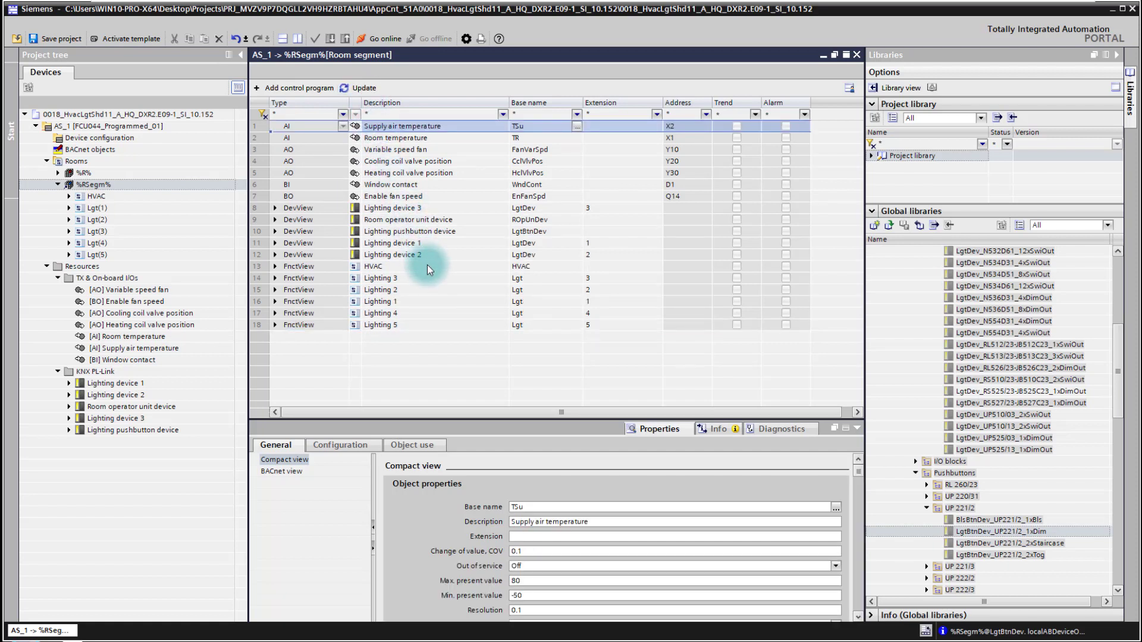
left_click(275, 325)
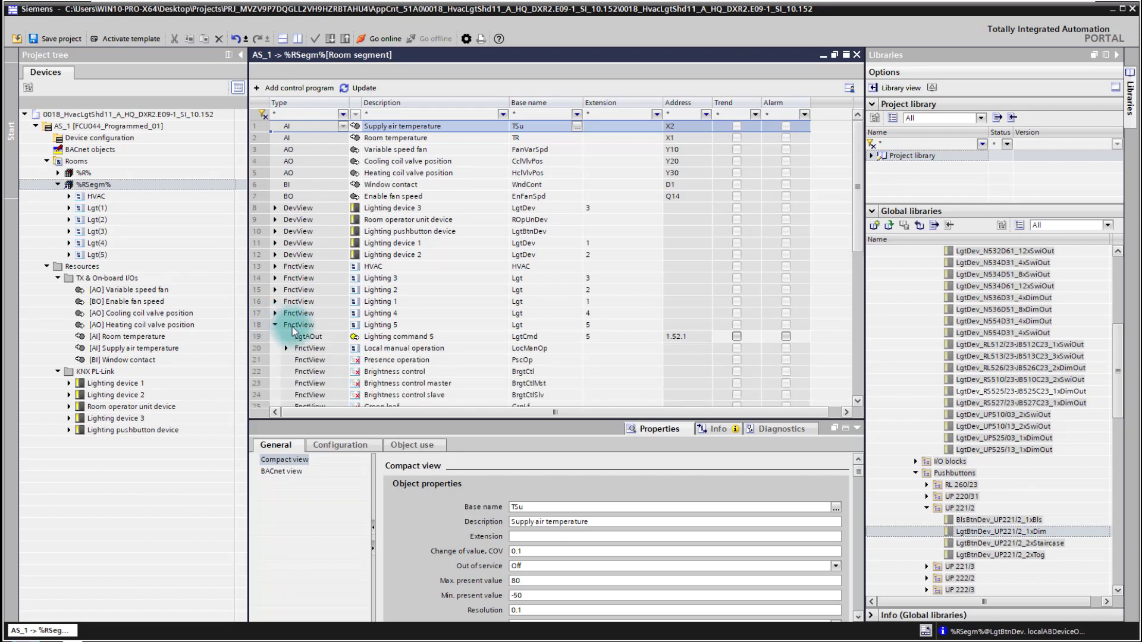
left_click(437, 336)
left_click(608, 337)
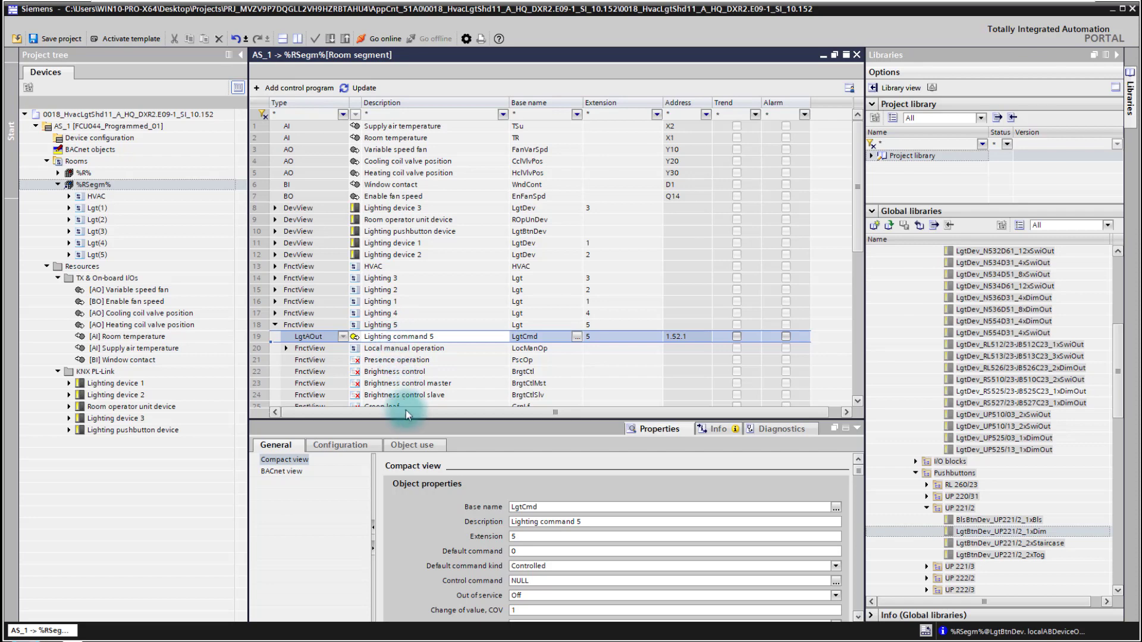
left_click_drag(407, 420, 396, 571)
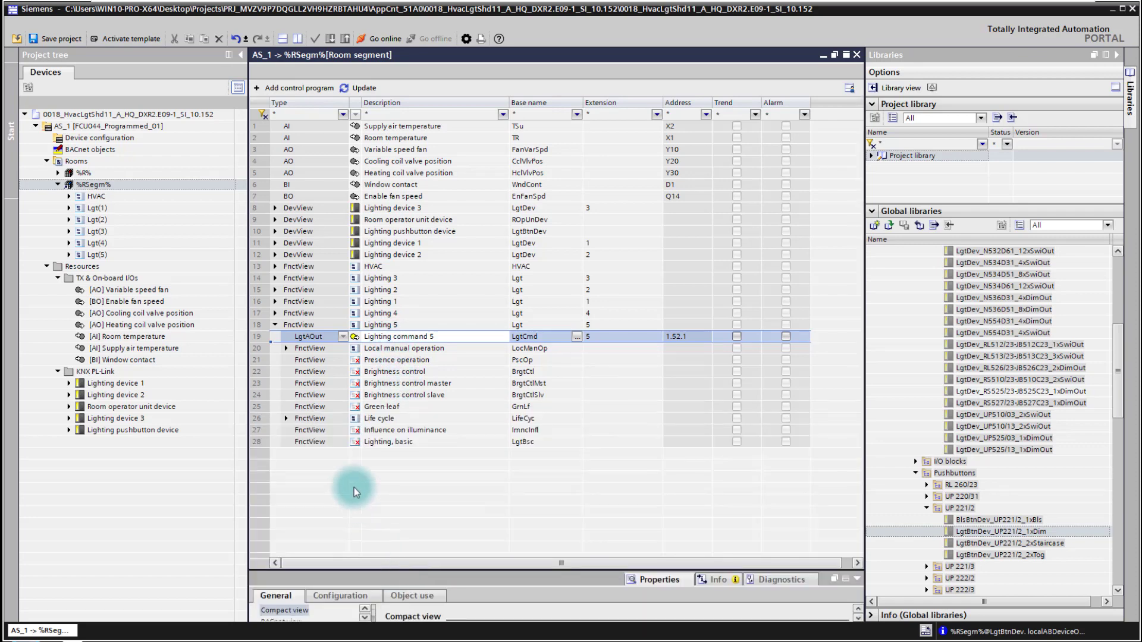
left_click(286, 348)
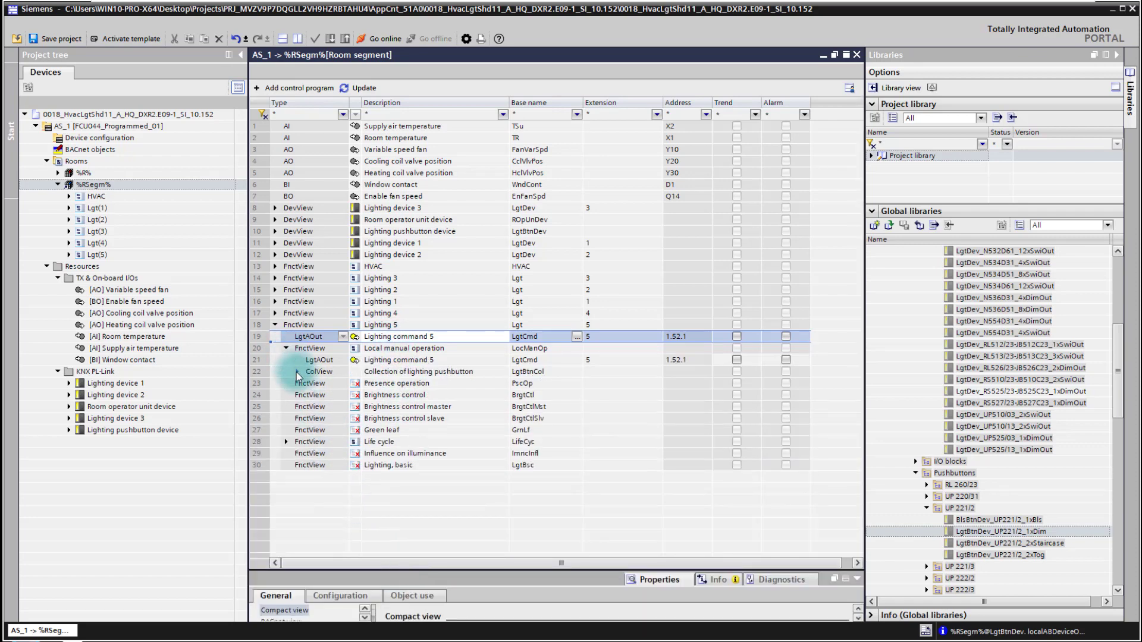
left_click(298, 373)
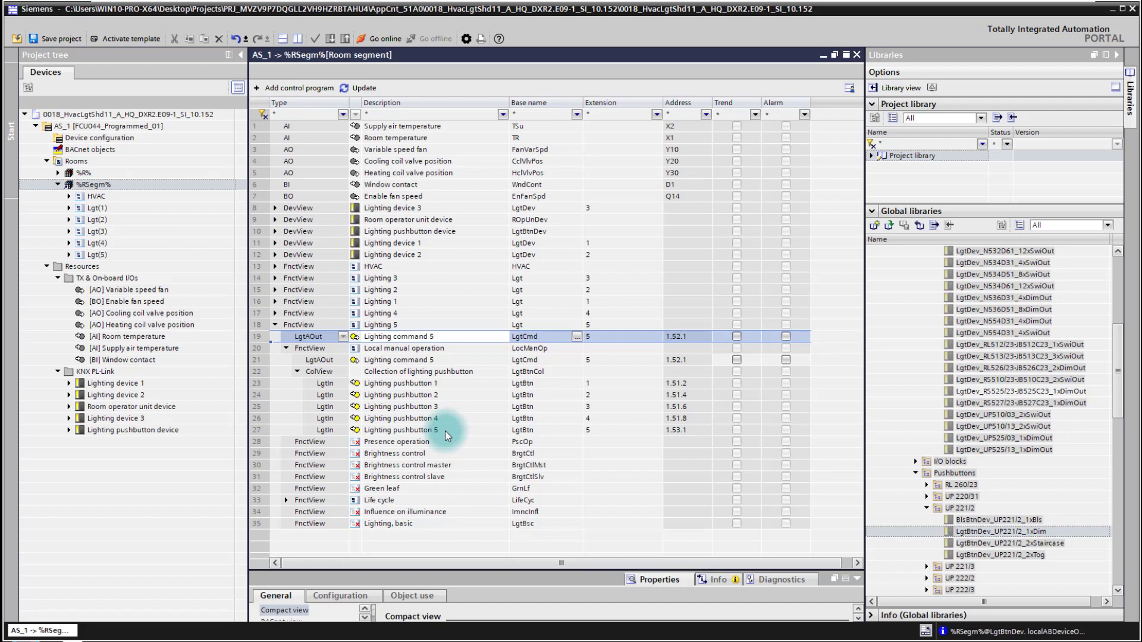
Remove Lighting pushbutton 1 and Lighting pushbutton 2 from the pushbutton collection of Lighting 5
right_click(443, 385)
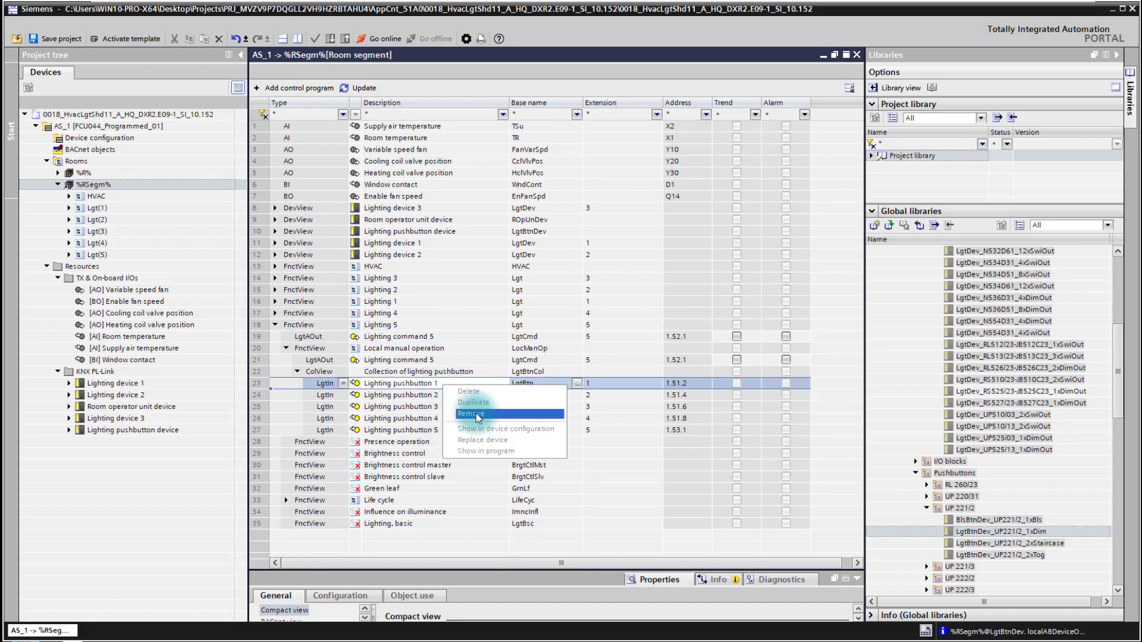
left_click(476, 413)
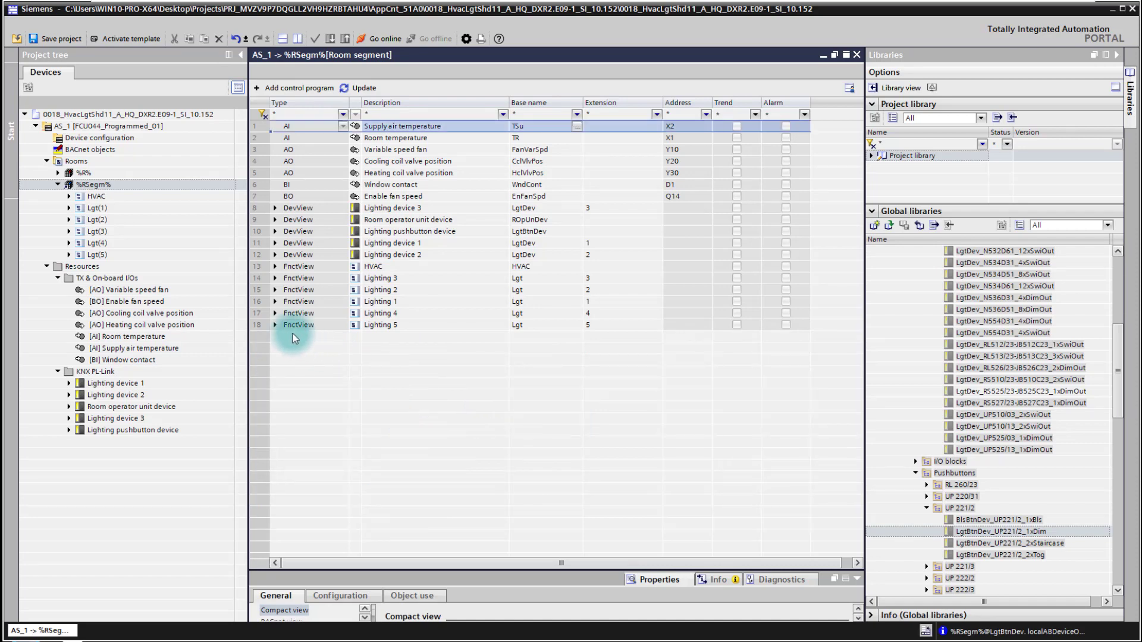
left_click(276, 325)
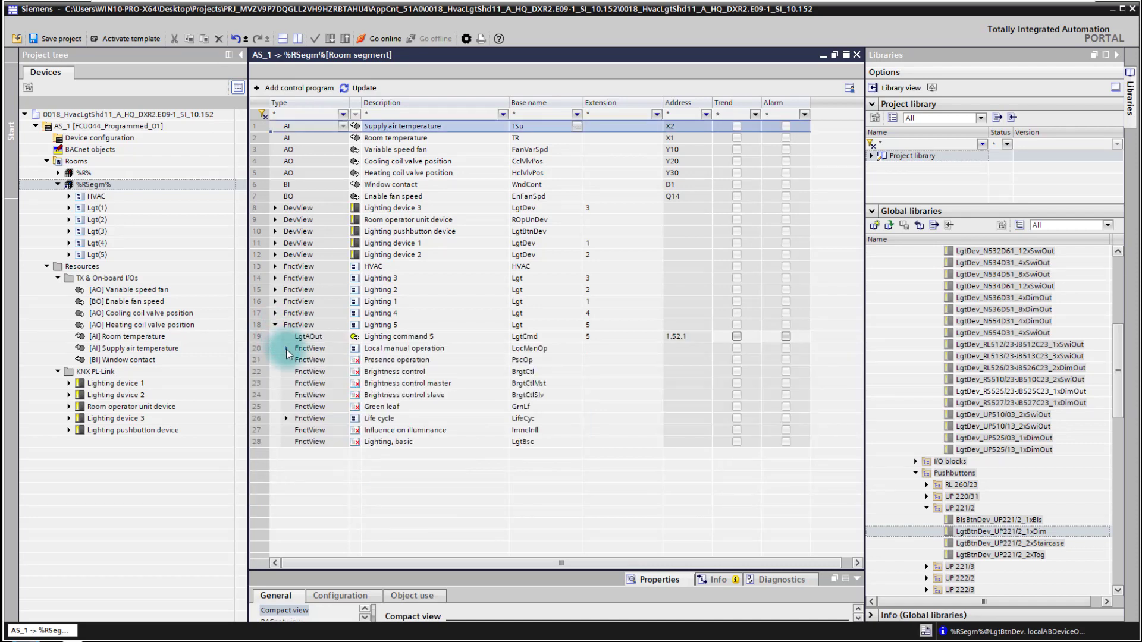
left_click(287, 349)
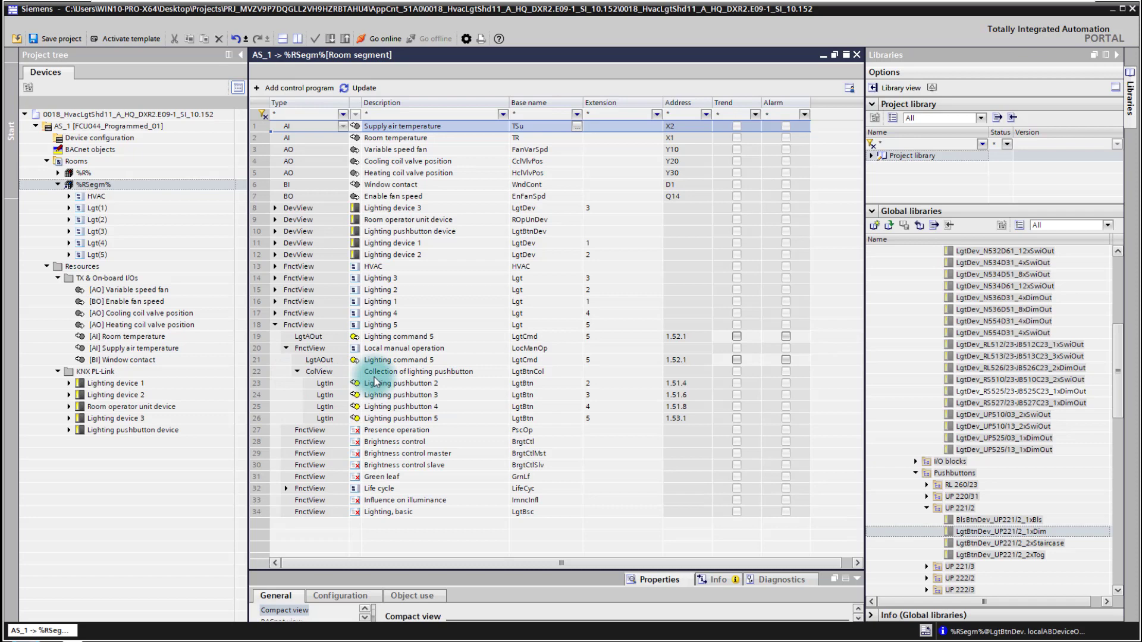
right_click(458, 384)
left_click(480, 410)
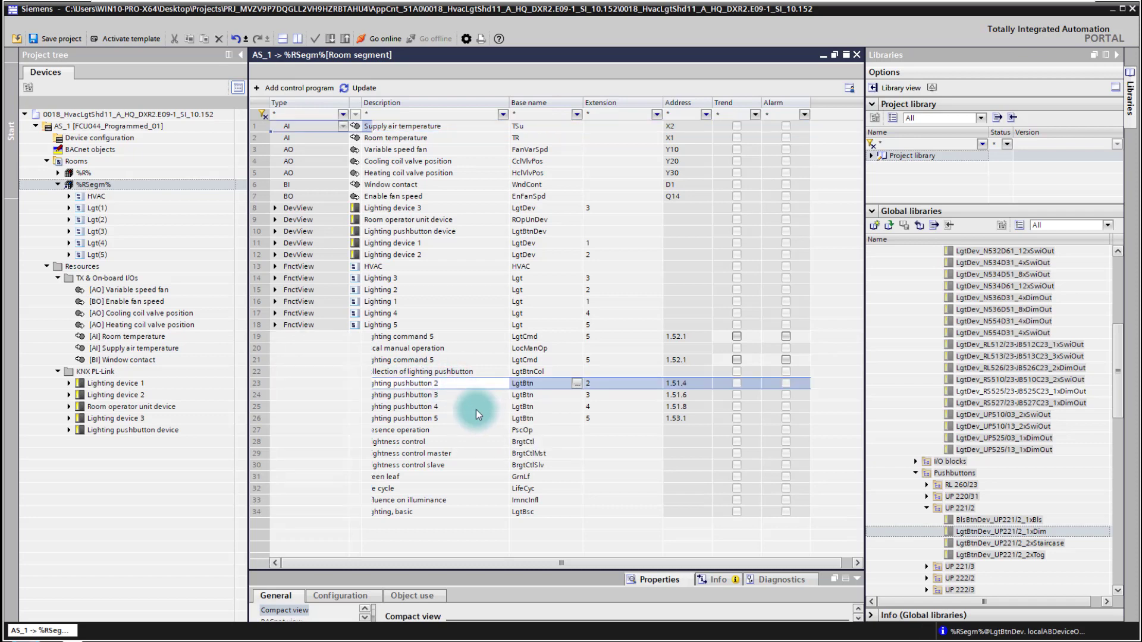
Remove Lighting pushbutton 3 from the collection of lighting pushbuttons under Lighting 5's local manual operation
left_click(275, 325)
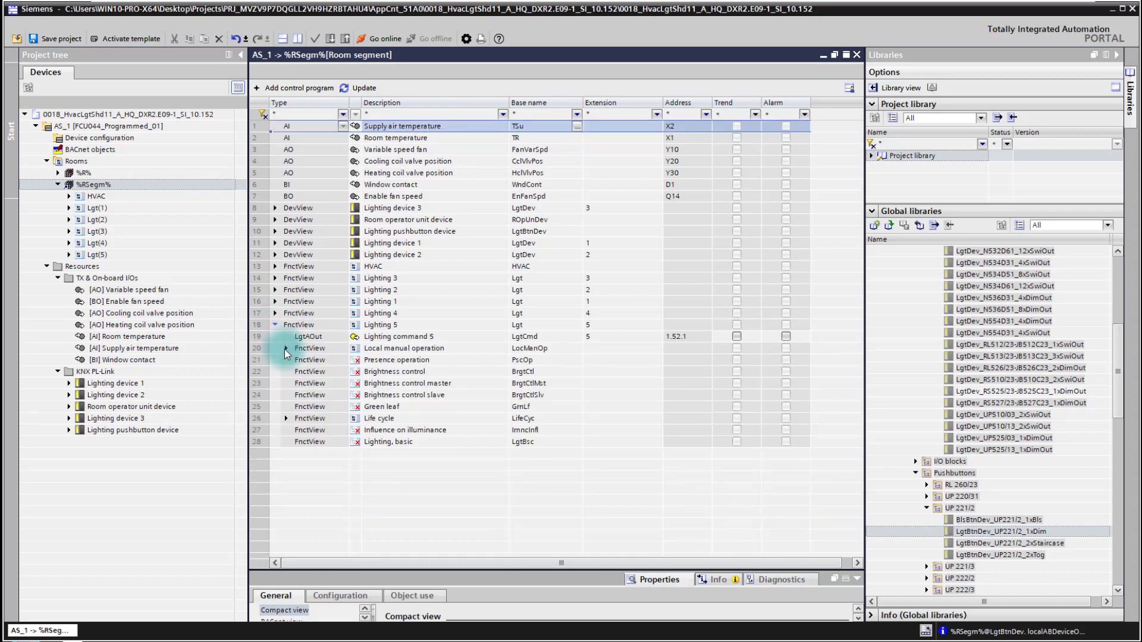
left_click(285, 349)
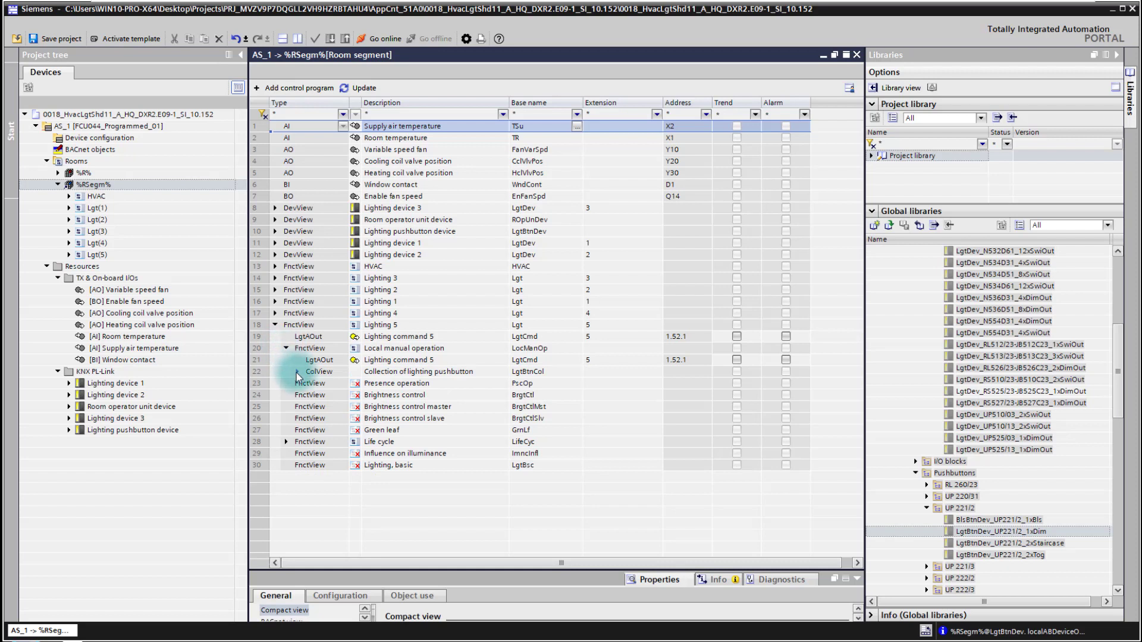
left_click(297, 372)
right_click(441, 383)
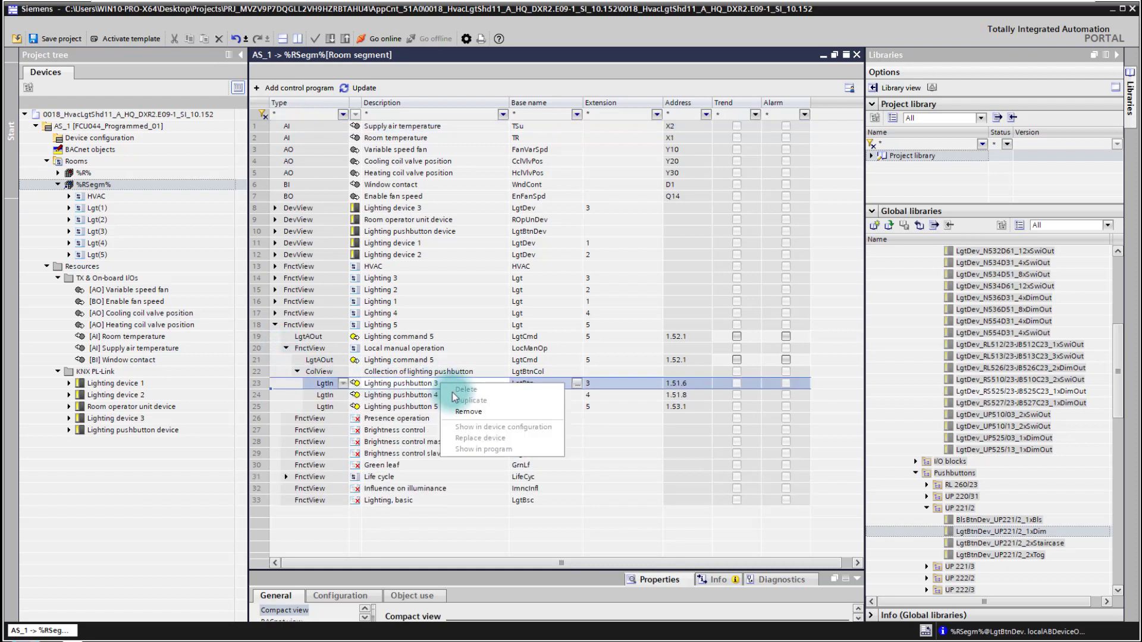
left_click(477, 411)
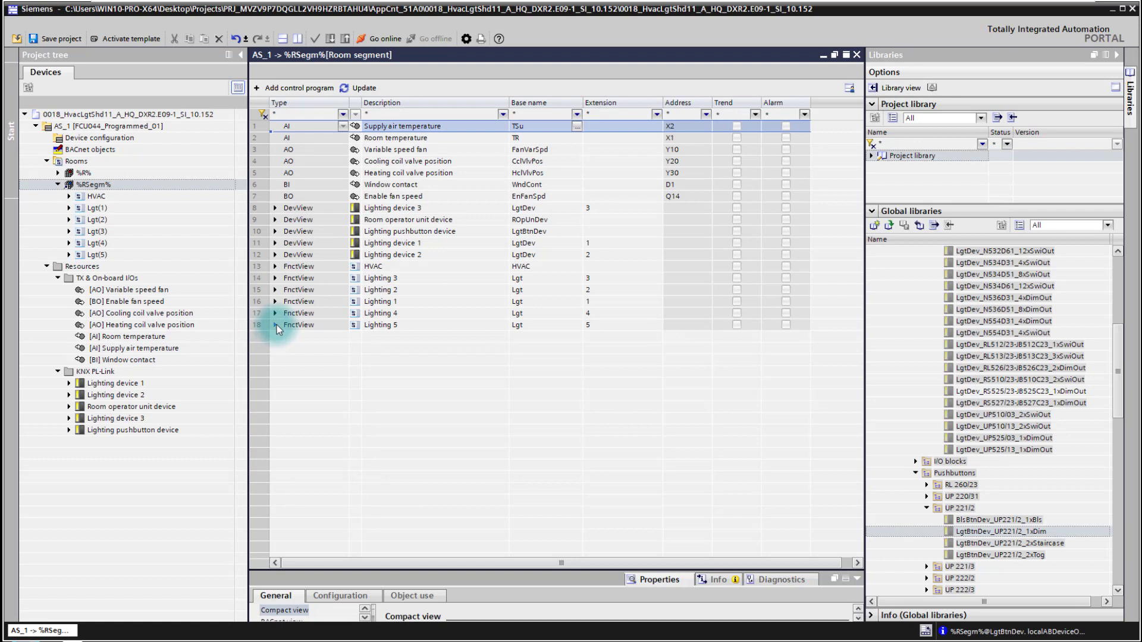
Remove Lighting pushbutton 4 from Lighting 5's pushbutton collection and expand the collection again to check its remaining contents
left_click(275, 325)
left_click(285, 348)
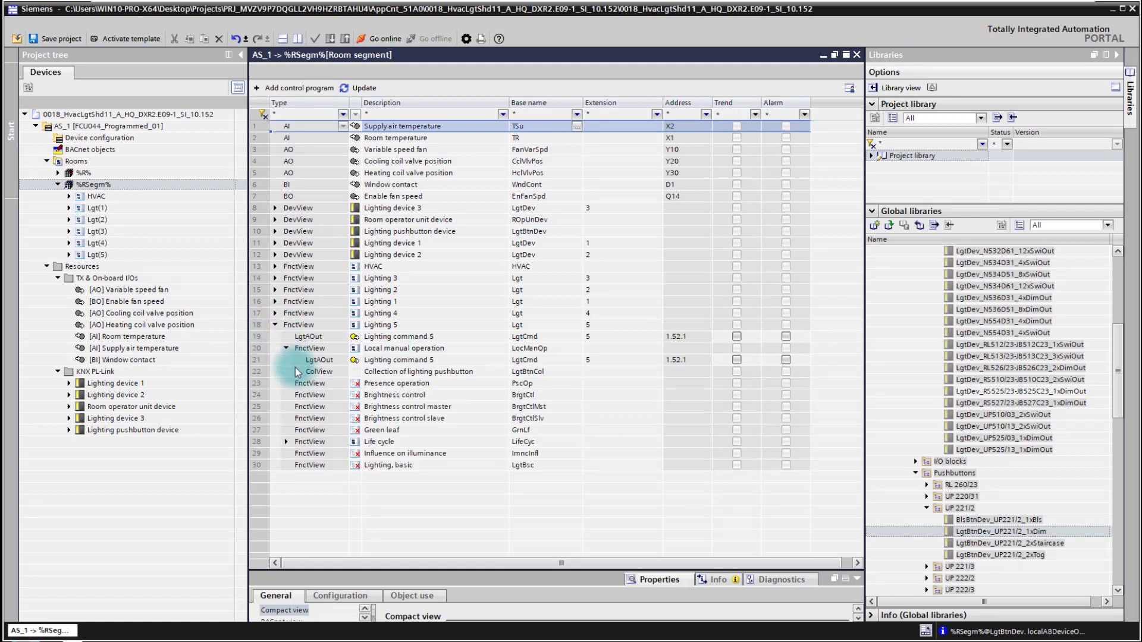
left_click(298, 371)
right_click(408, 384)
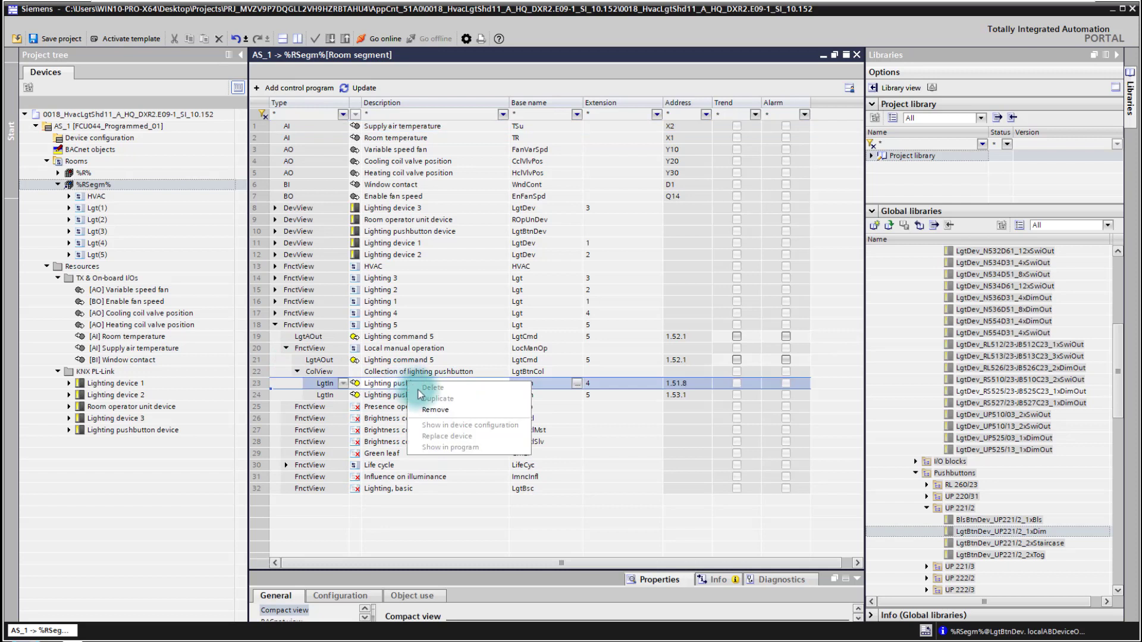
left_click(448, 409)
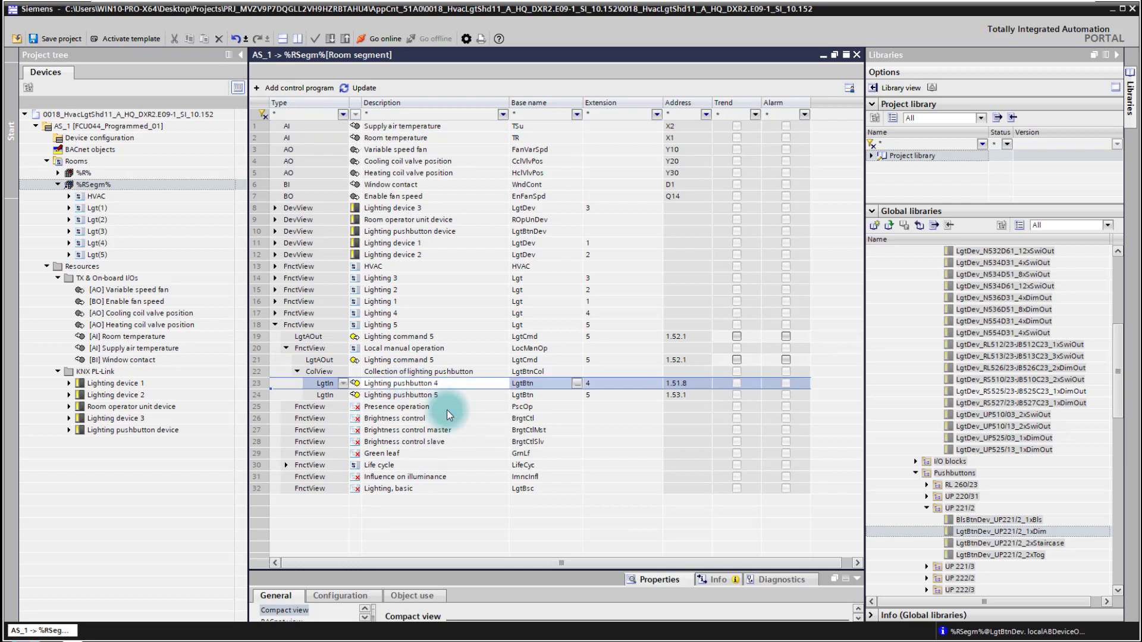
left_click(275, 326)
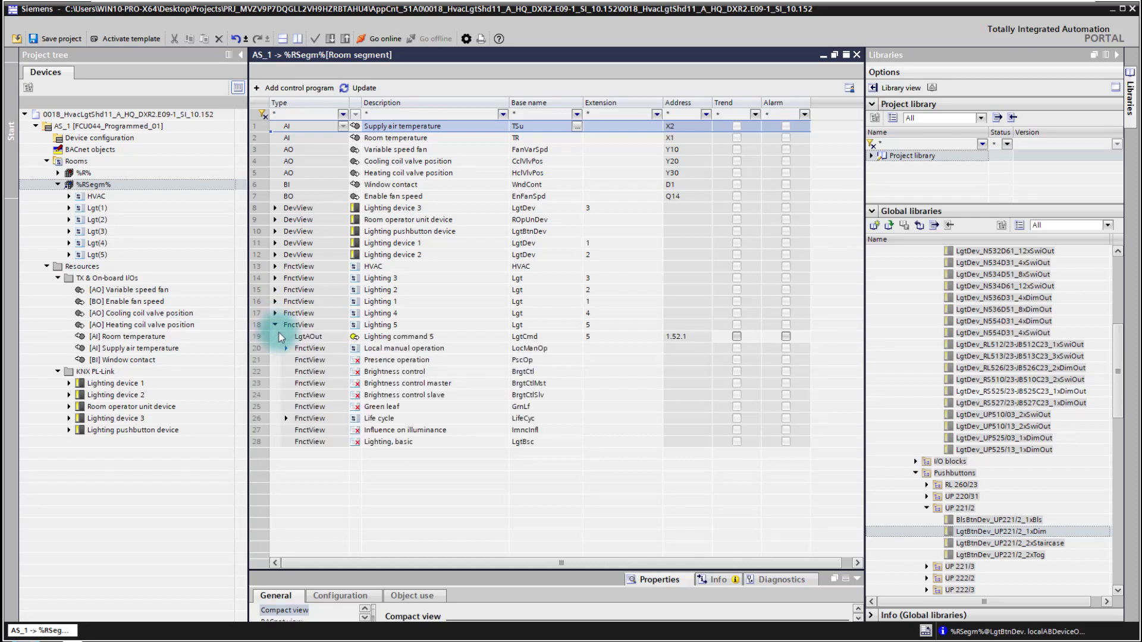
left_click(286, 348)
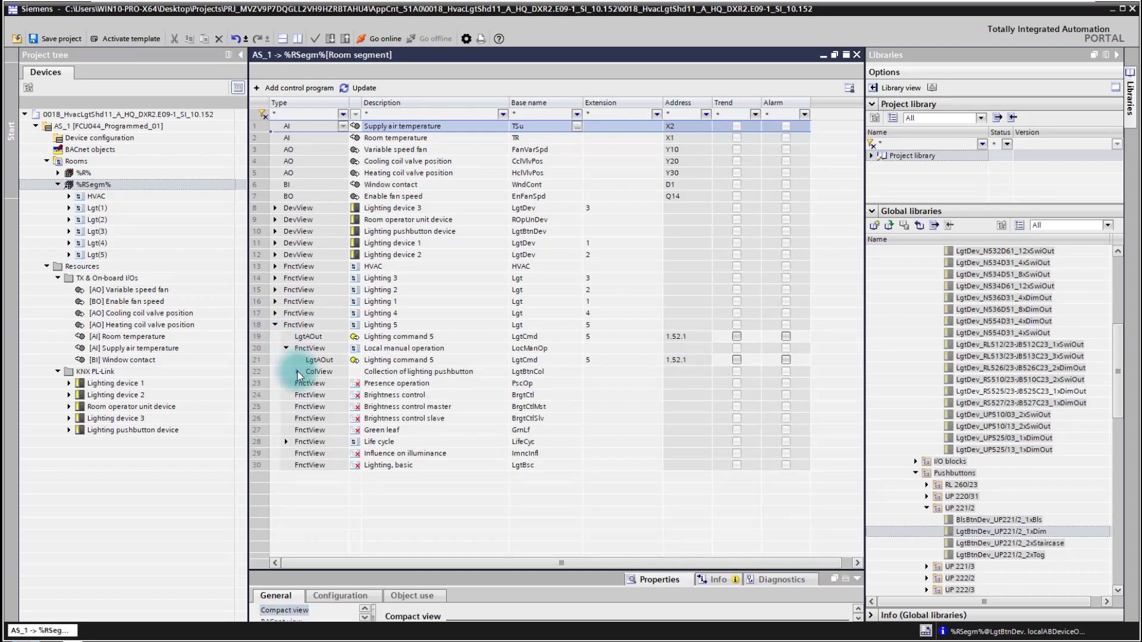
left_click(297, 372)
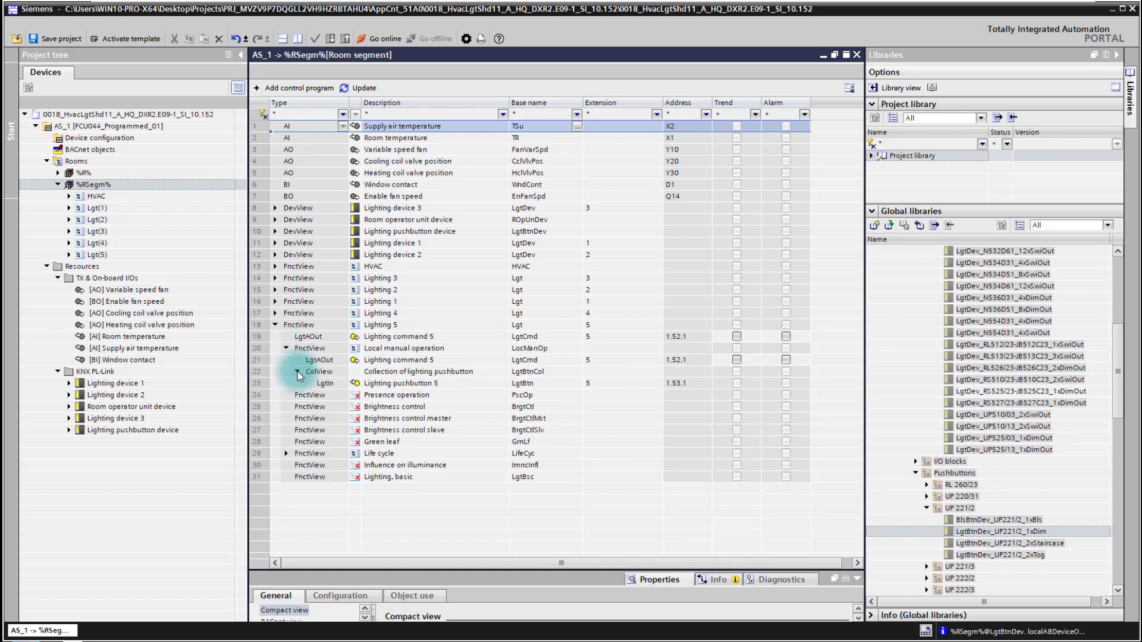